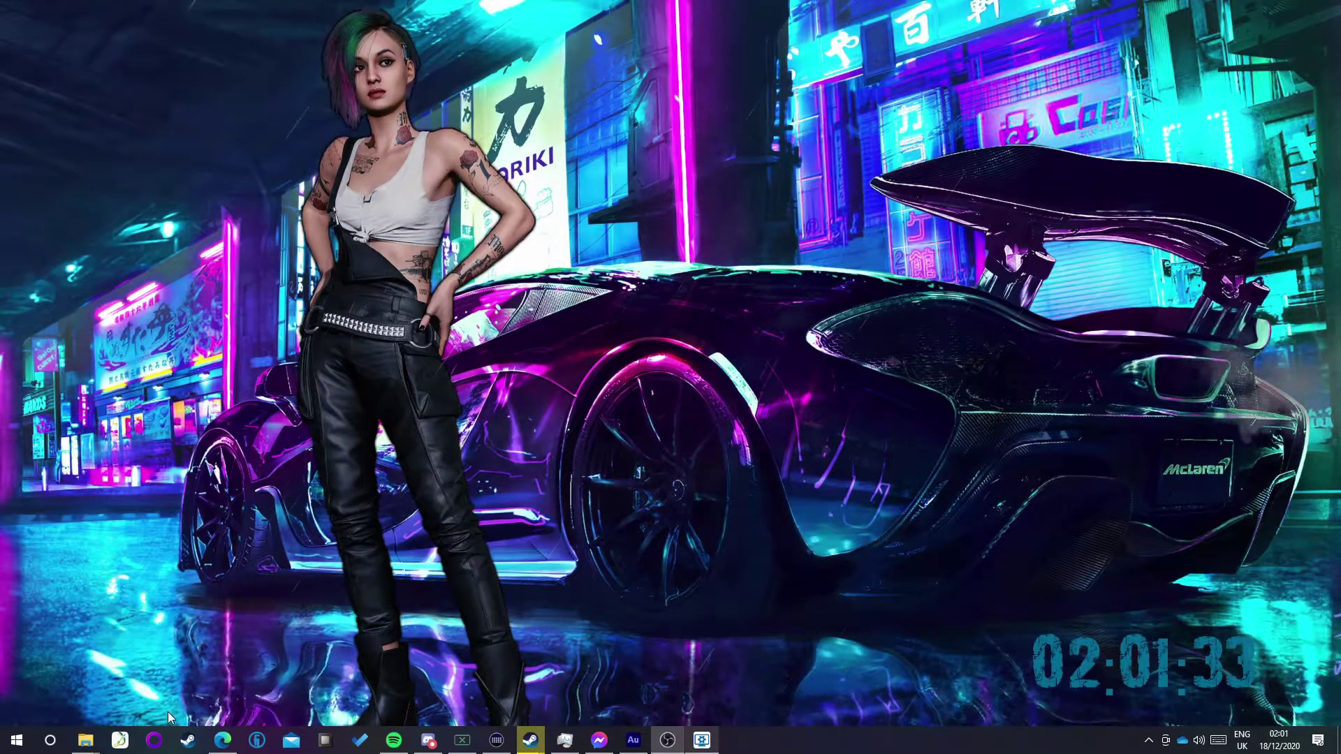
Step: Launch Notepad from Start search and move its window aside
key("super")
type("notepad")
key("Return")
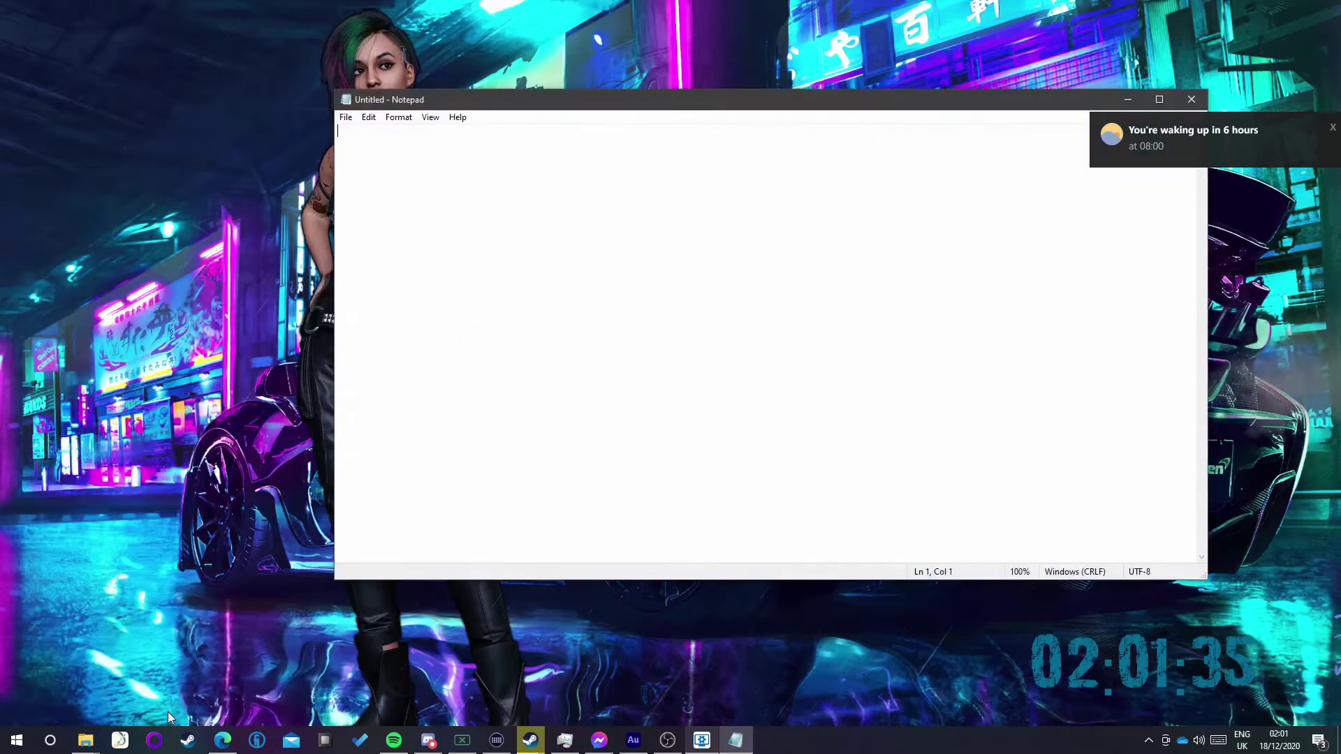
left_click_drag(812, 100, 972, 165)
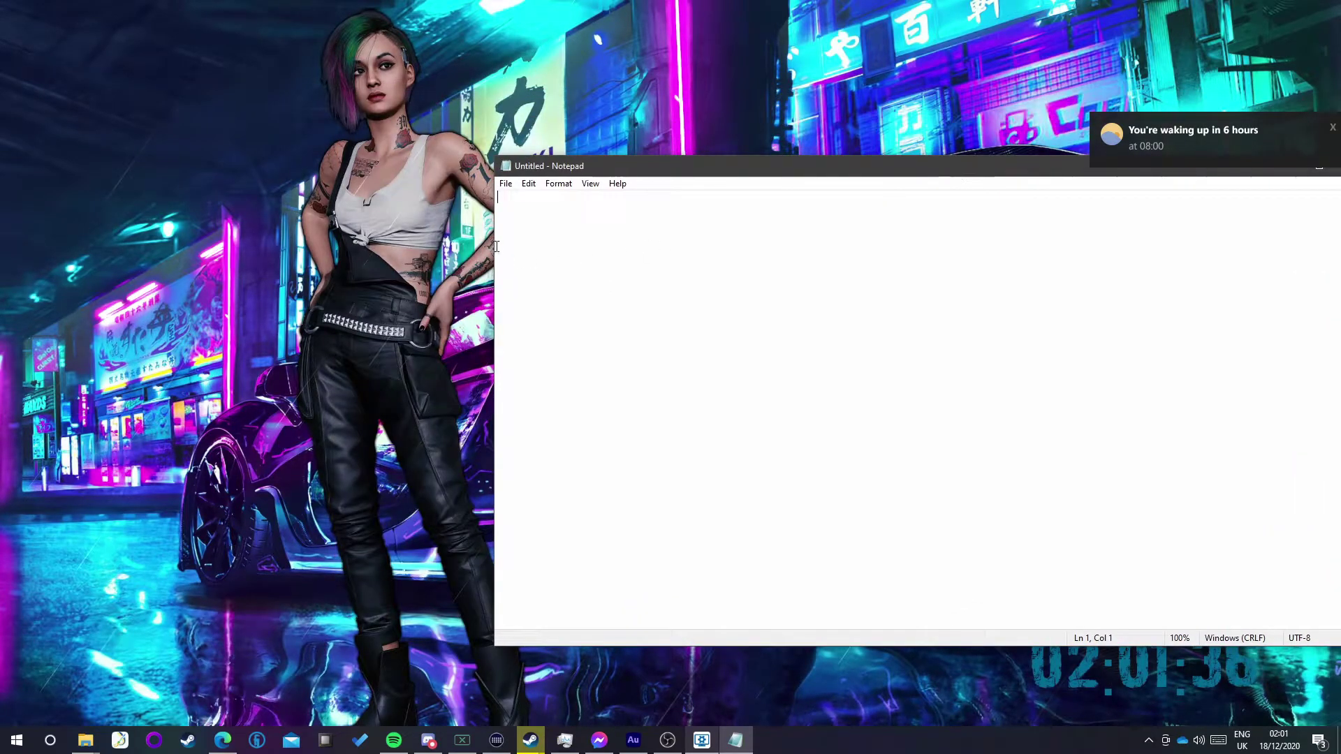
left_click_drag(496, 246, 934, 246)
left_click_drag(1047, 165, 980, 122)
Step: Open Task Manager's Memory performance page showing 32 GB and note 32GB DRAM in Notepad
right_click(829, 742)
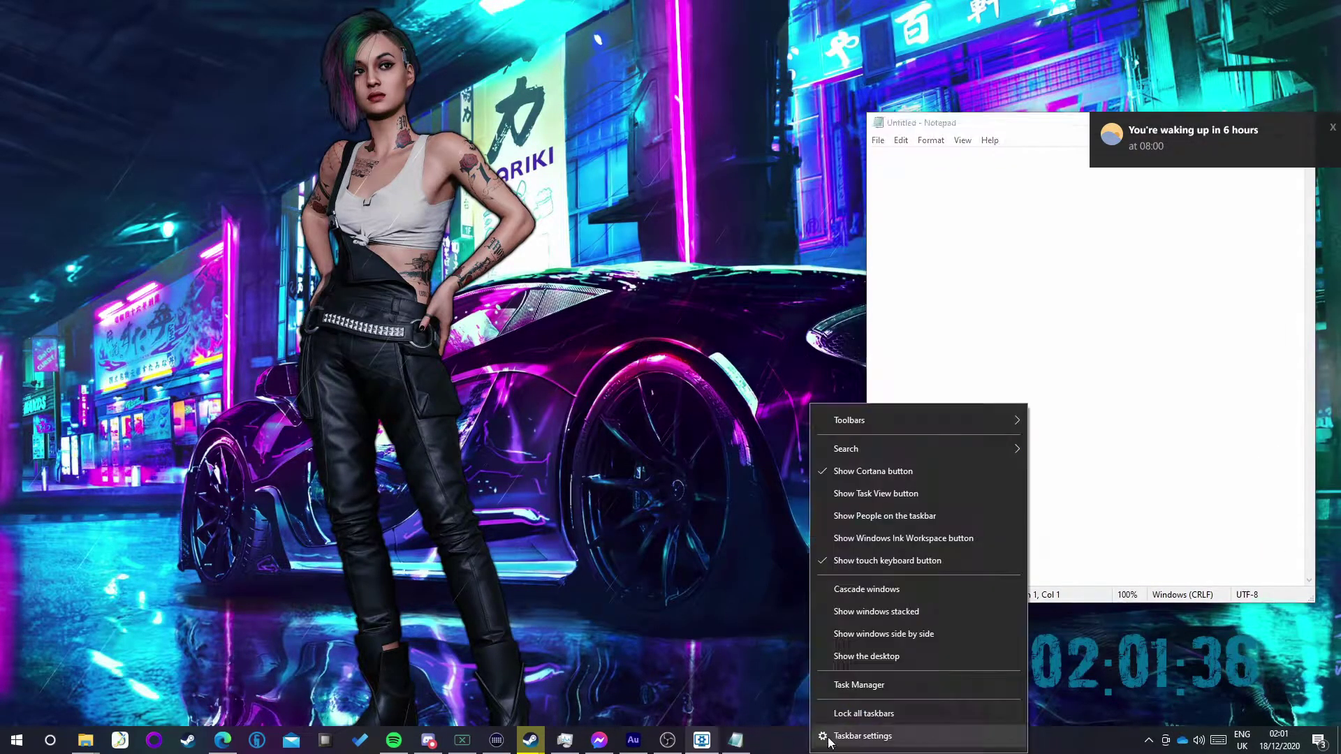
left_click(859, 685)
right_click(831, 742)
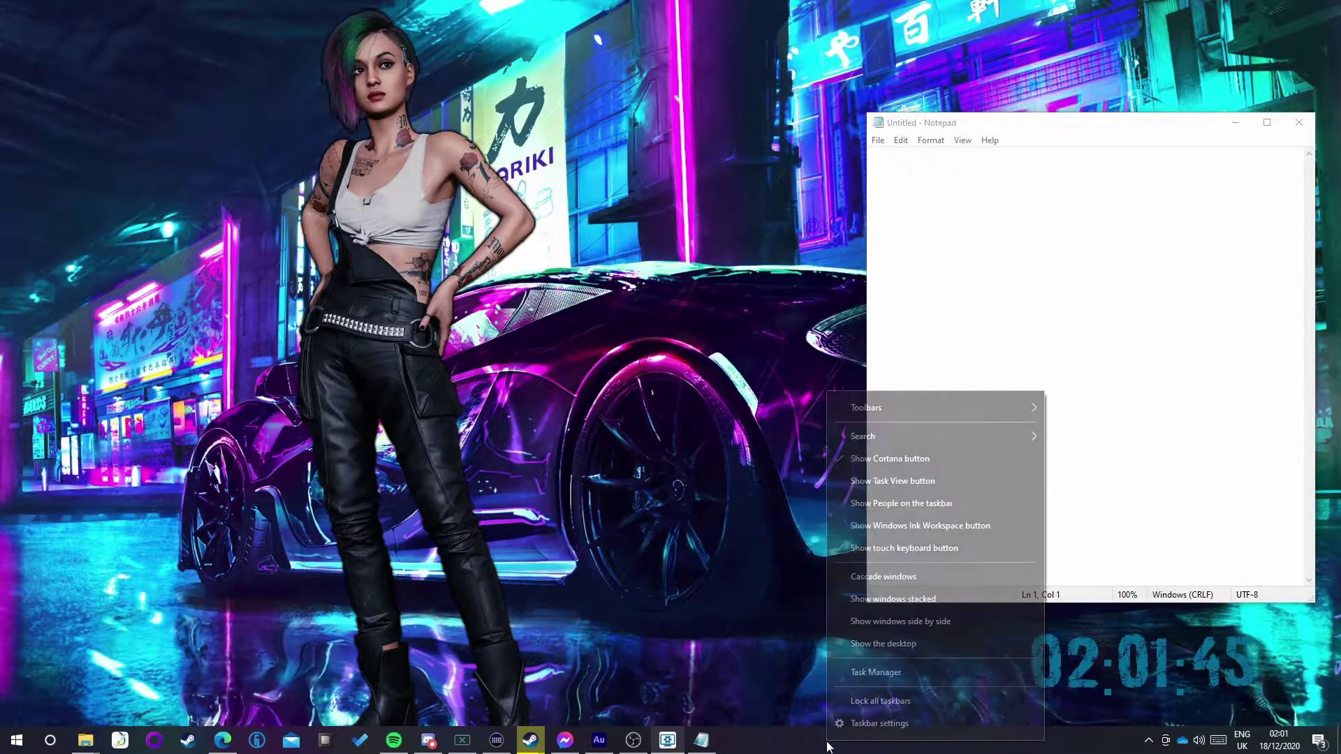
left_click(935, 680)
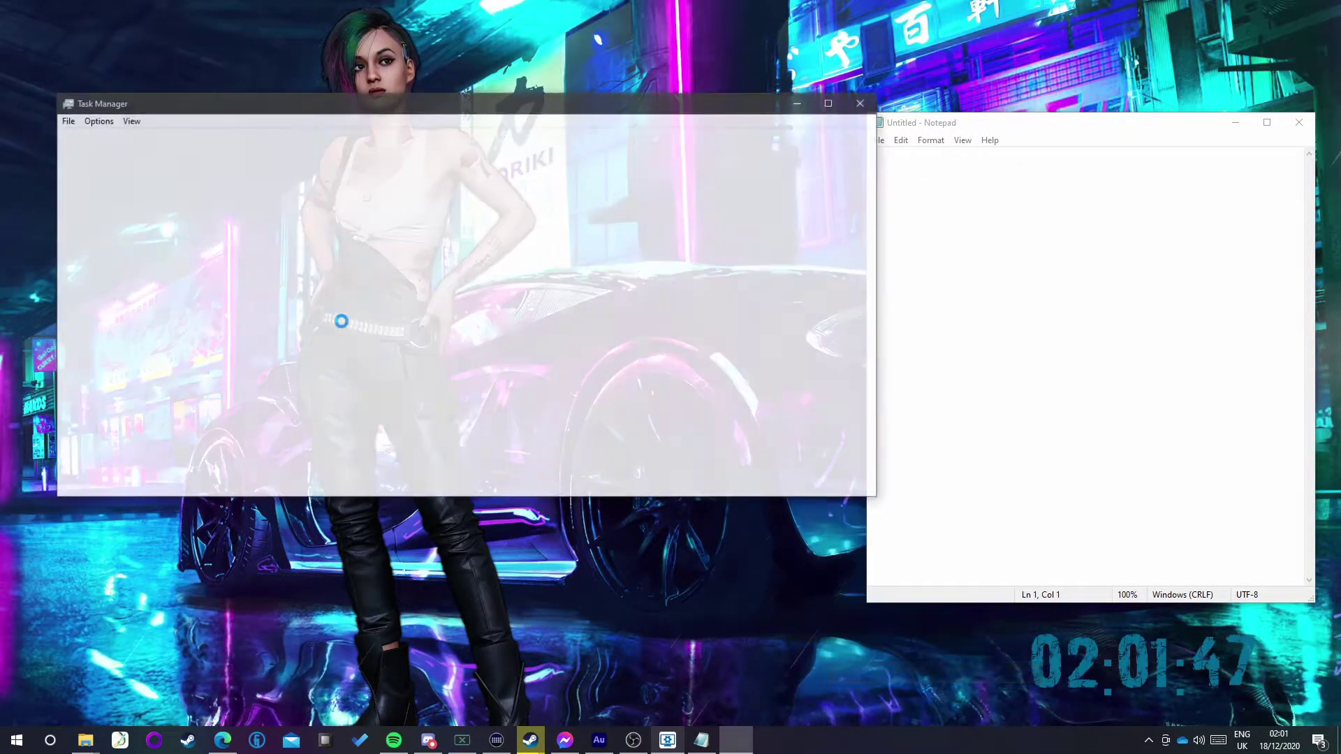
left_click(96, 482)
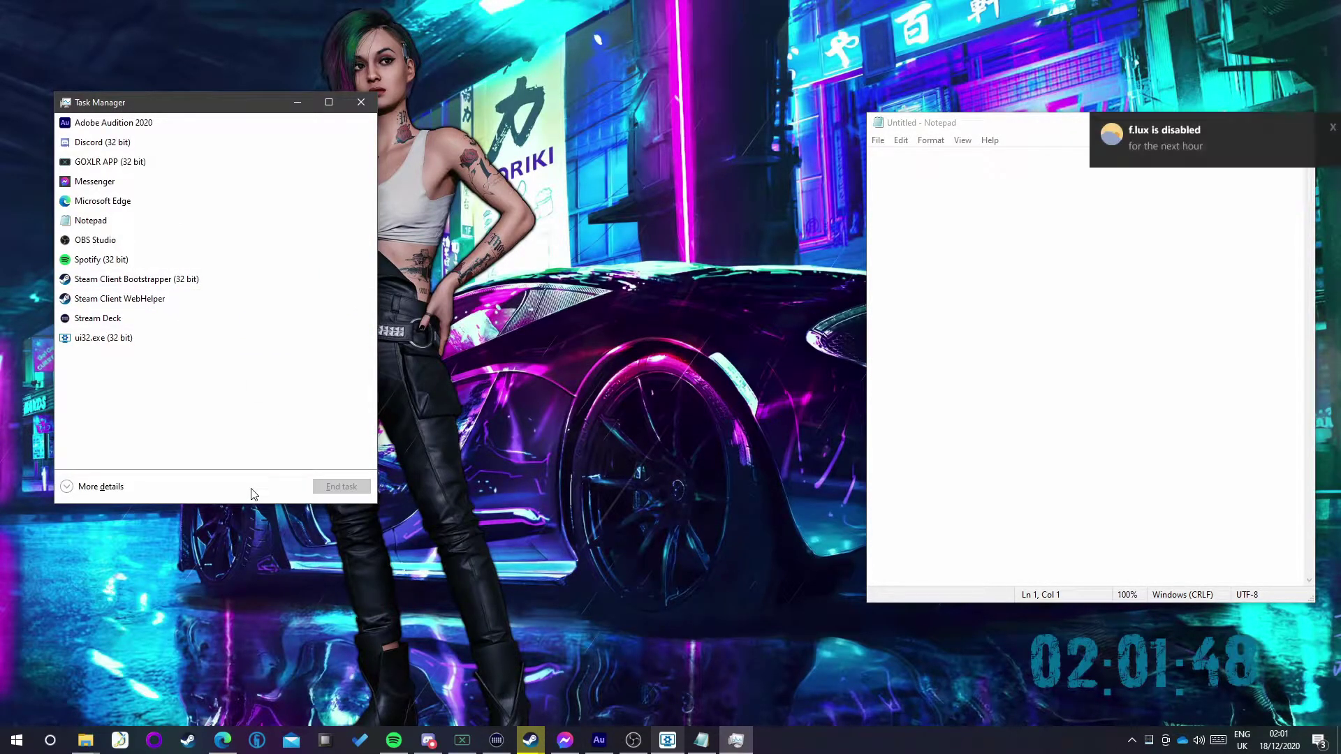
left_click(92, 487)
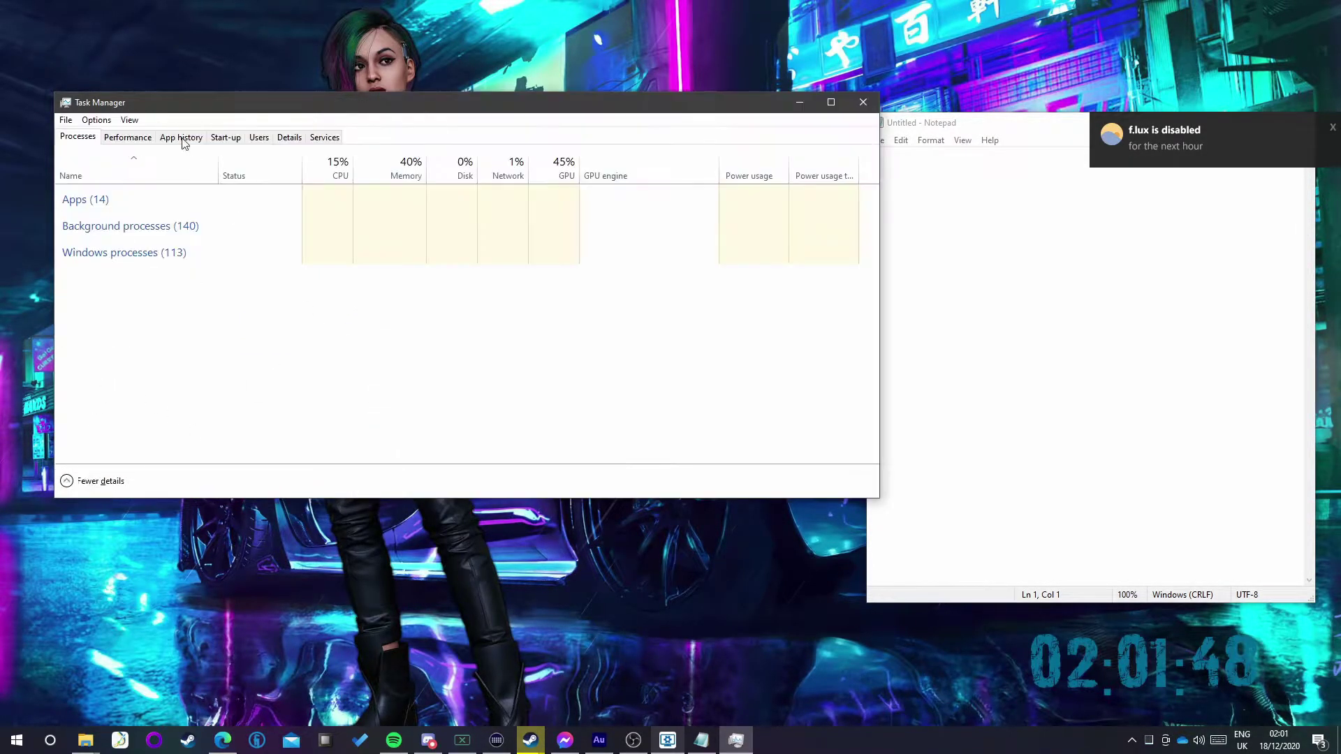
left_click(81, 107)
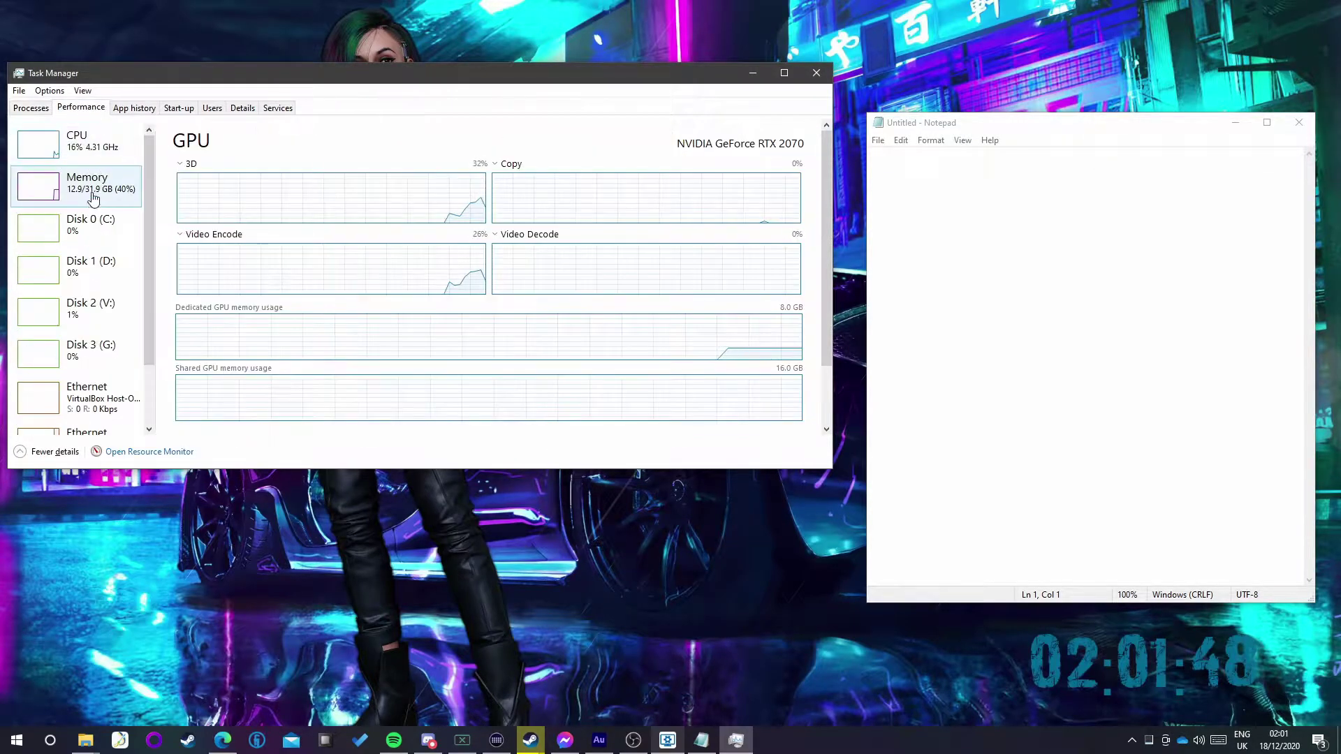
left_click(121, 202)
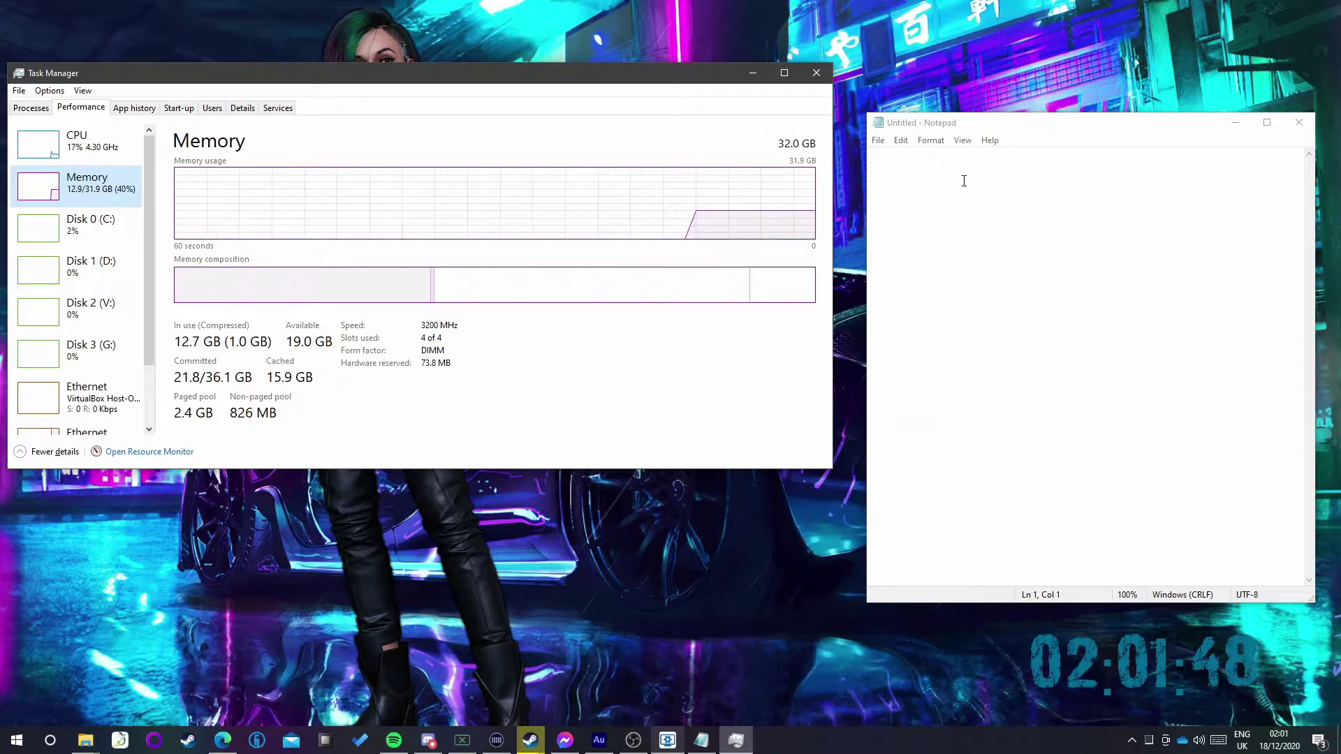
left_click(964, 181)
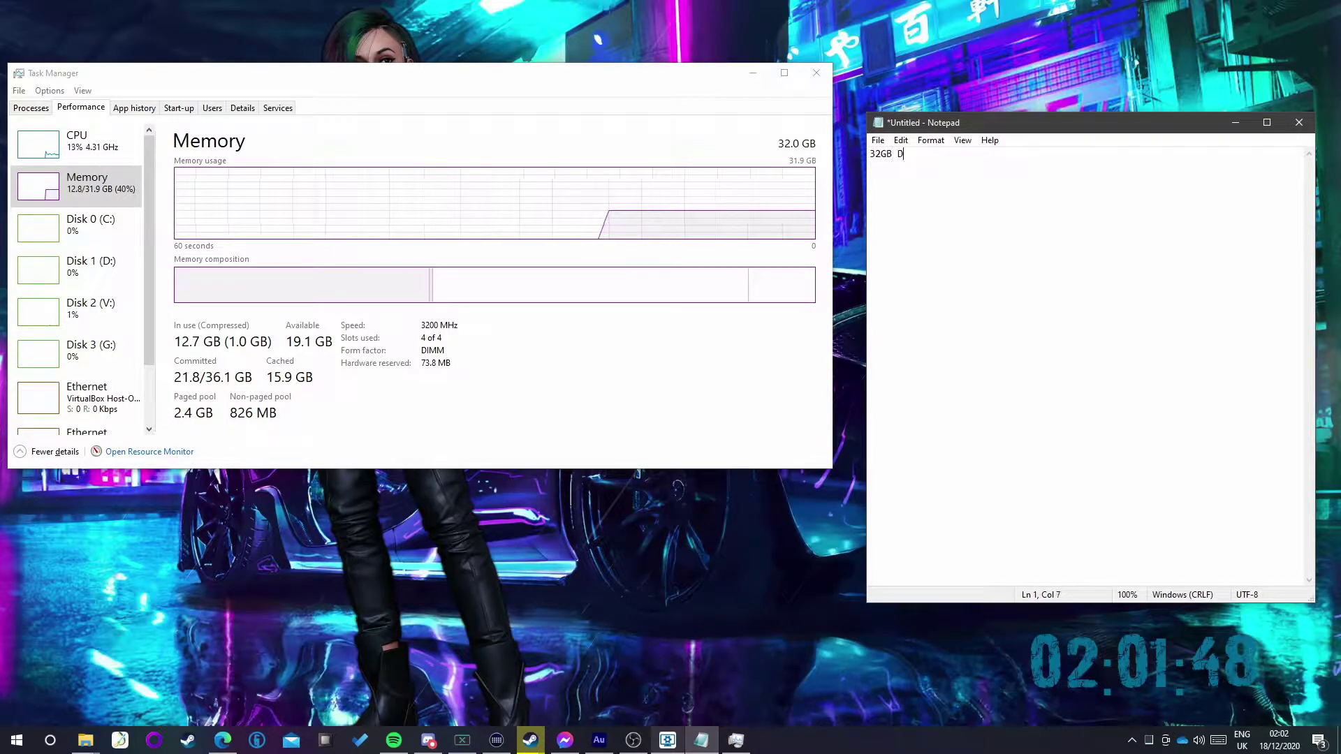
key("BackSpace")
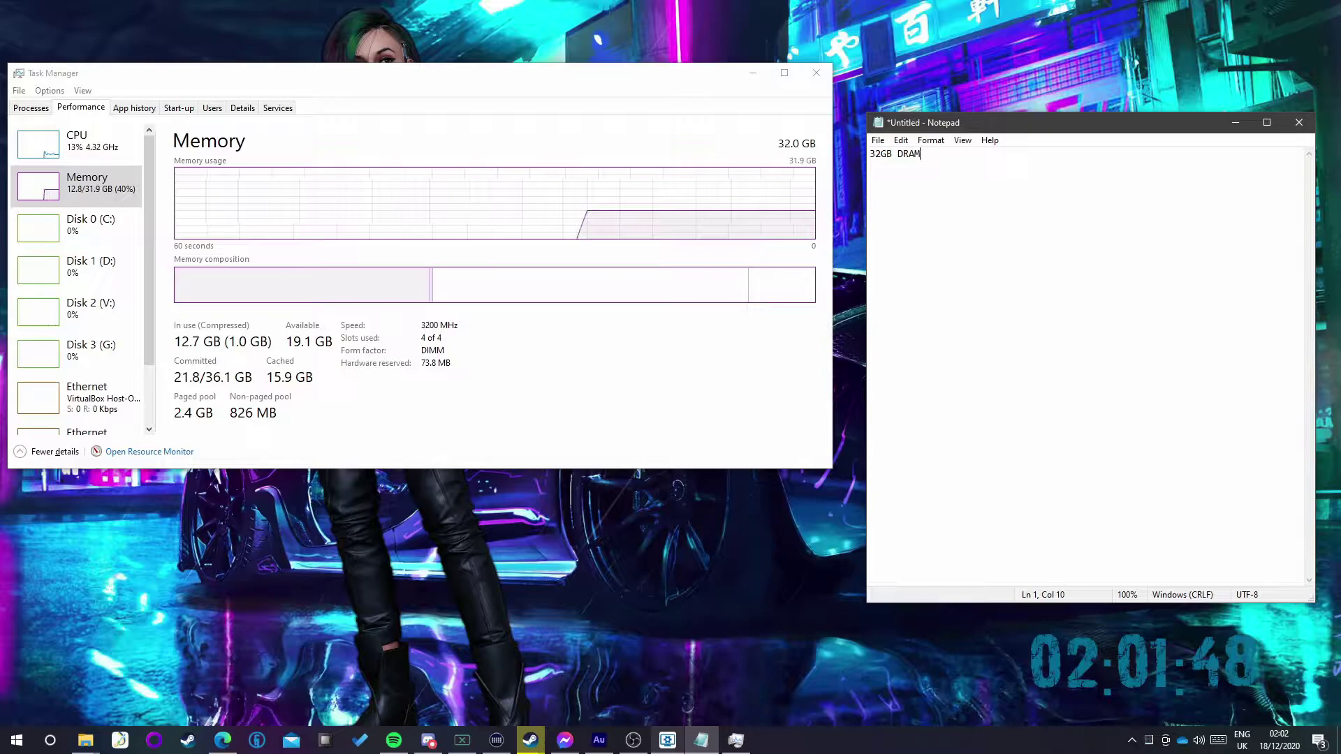
Step: Check GPU 0 for its 8 GB dedicated memory and note 8GB VRAM
scroll(66, 300, "down", 2)
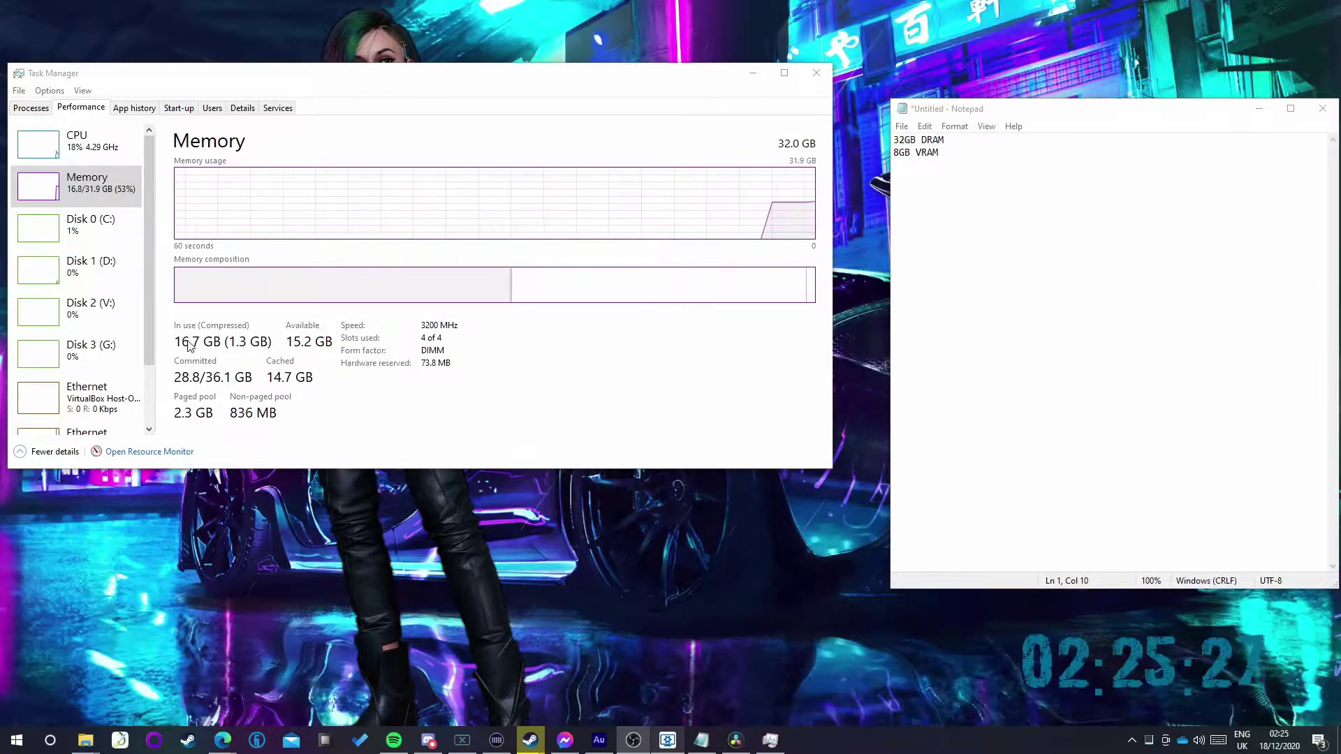
scroll(110, 417, "down", 3)
left_click(110, 418)
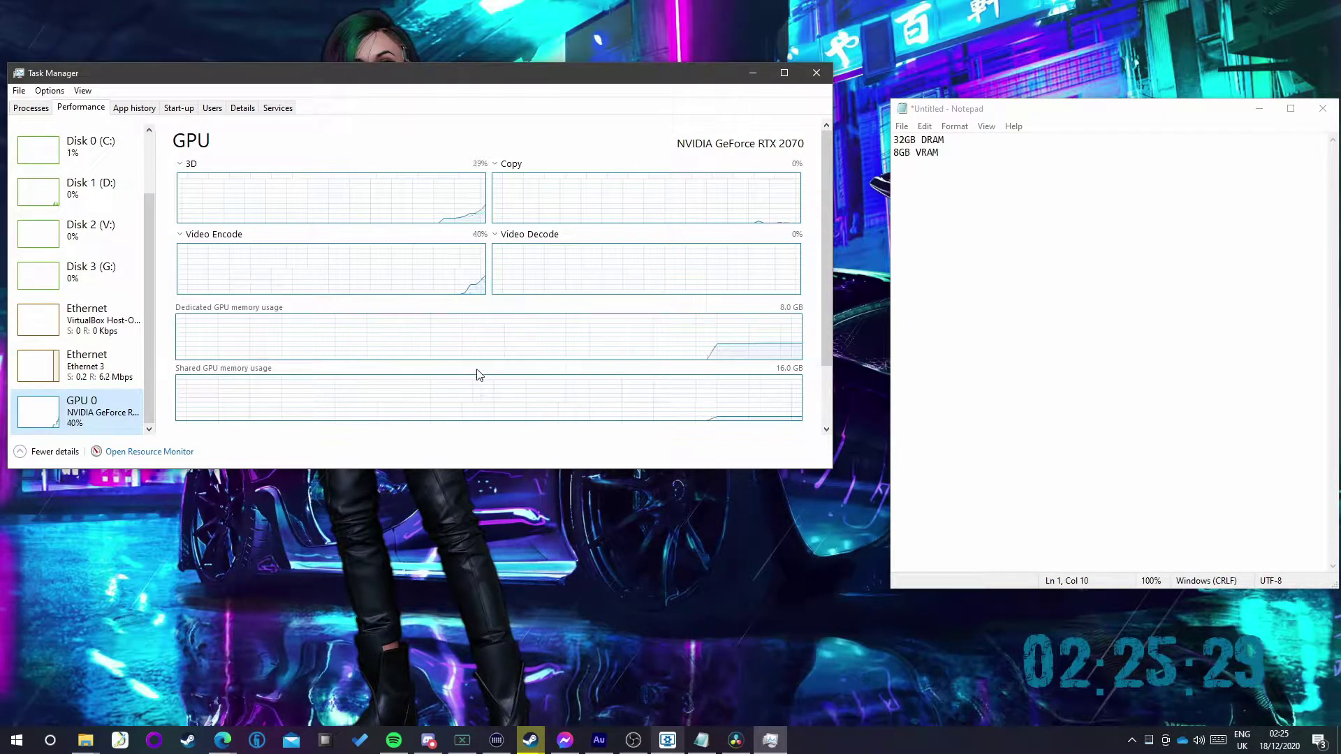
left_click_drag(827, 327, 826, 386)
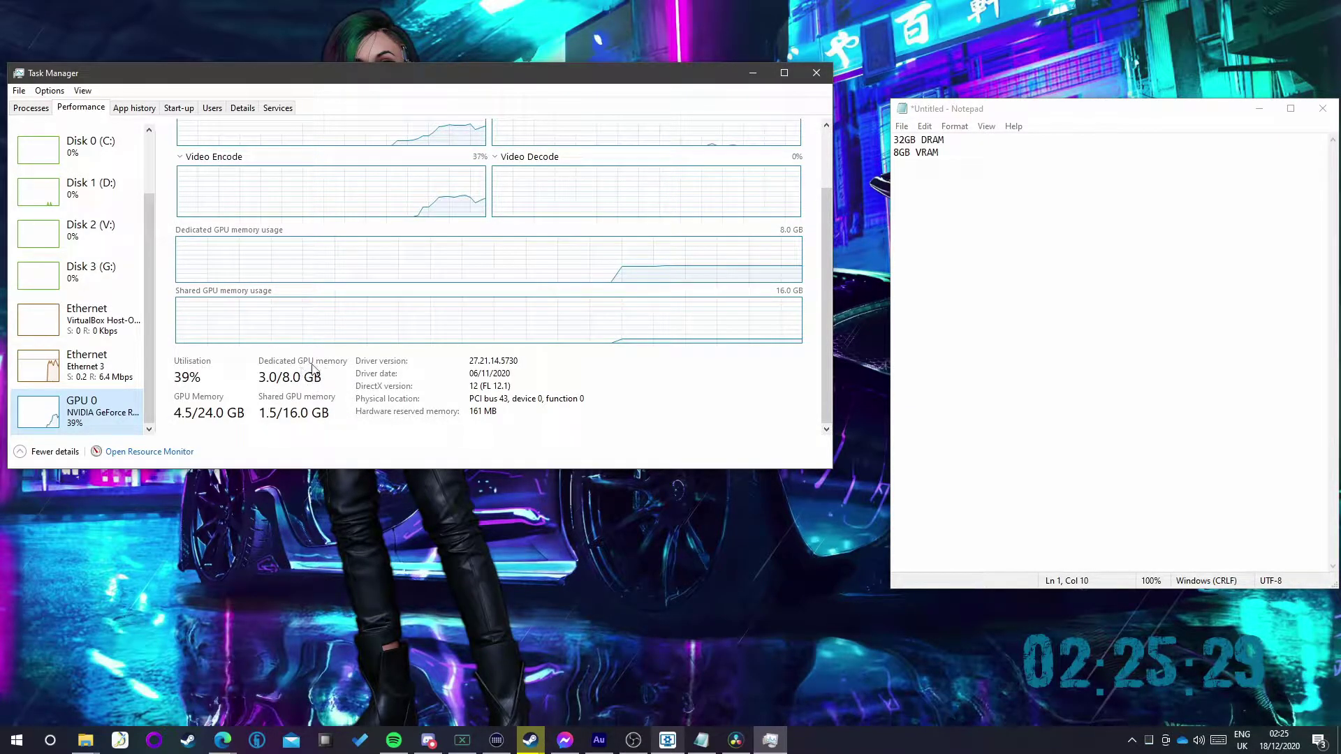
left_click(930, 222)
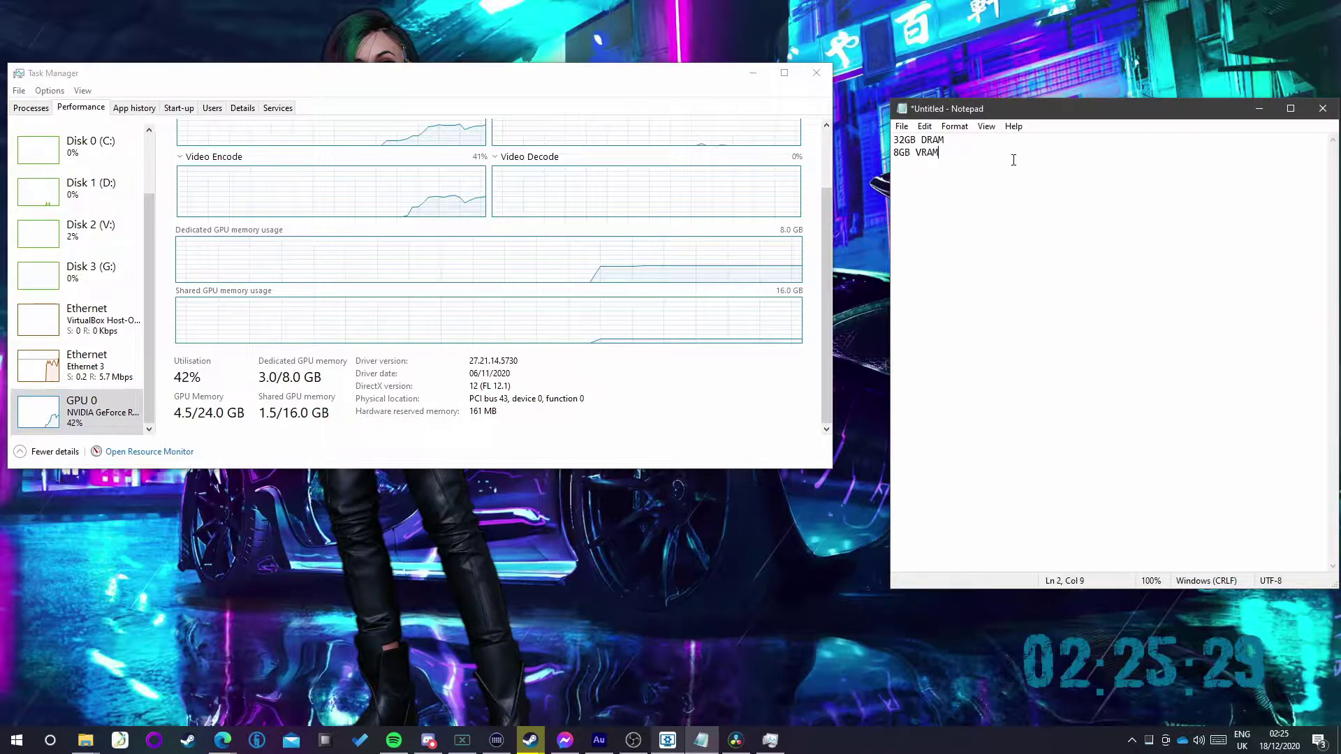
left_click(948, 231)
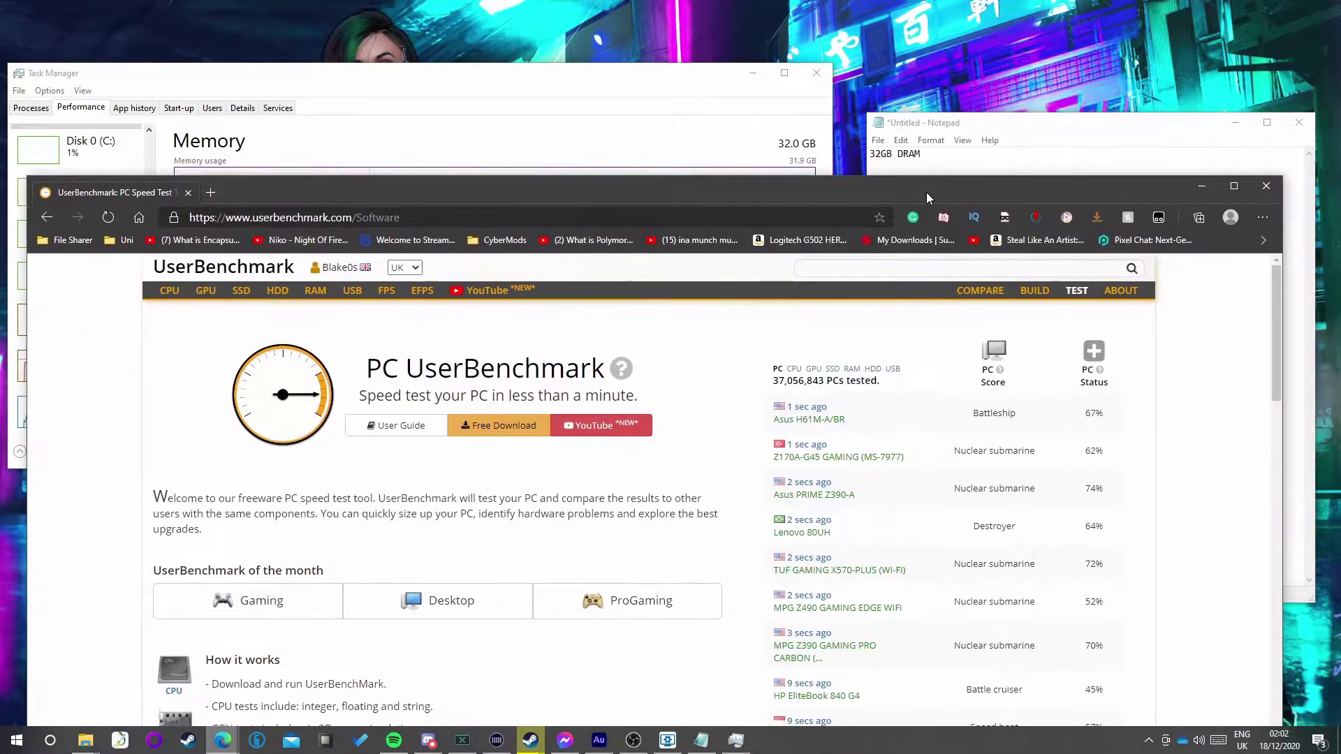
Step: Download and run the UserBenchmark speed test until its results show Gaming 89%, Desktop 92%
double_click(926, 192)
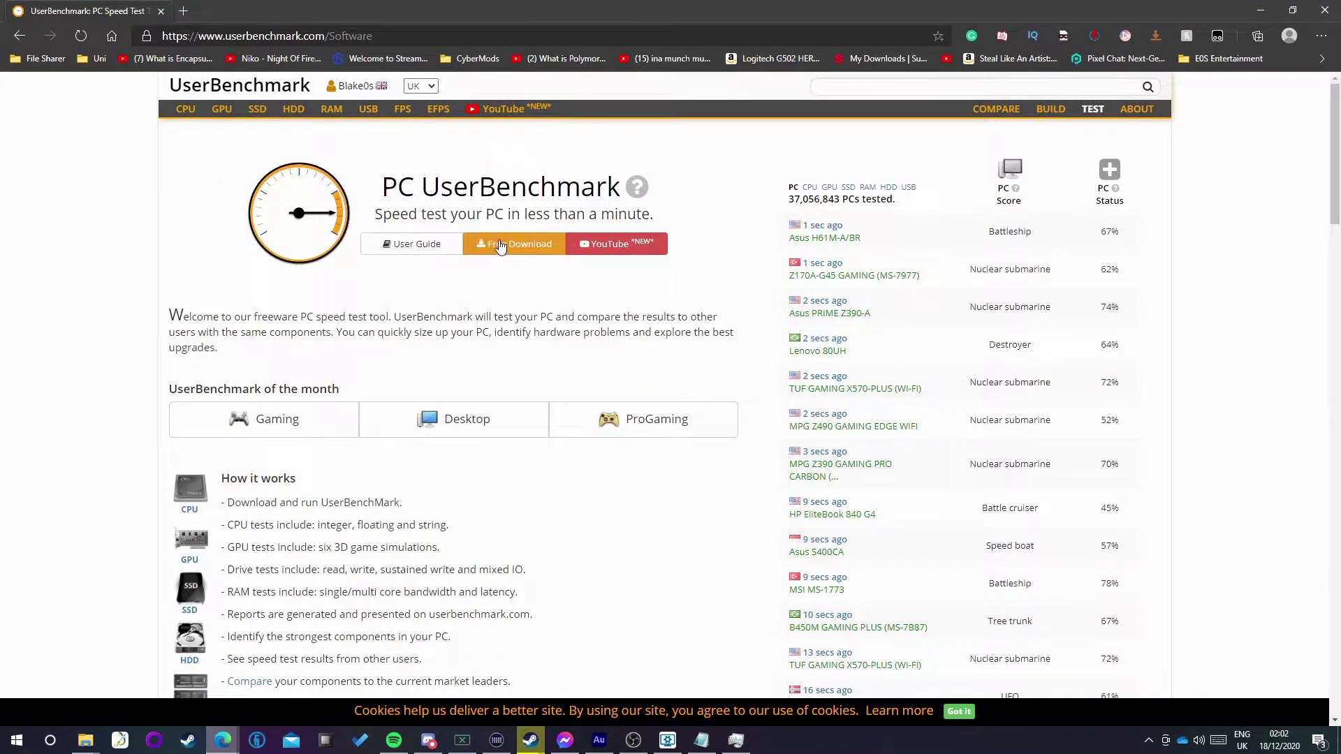
left_click_drag(372, 36, 356, 37)
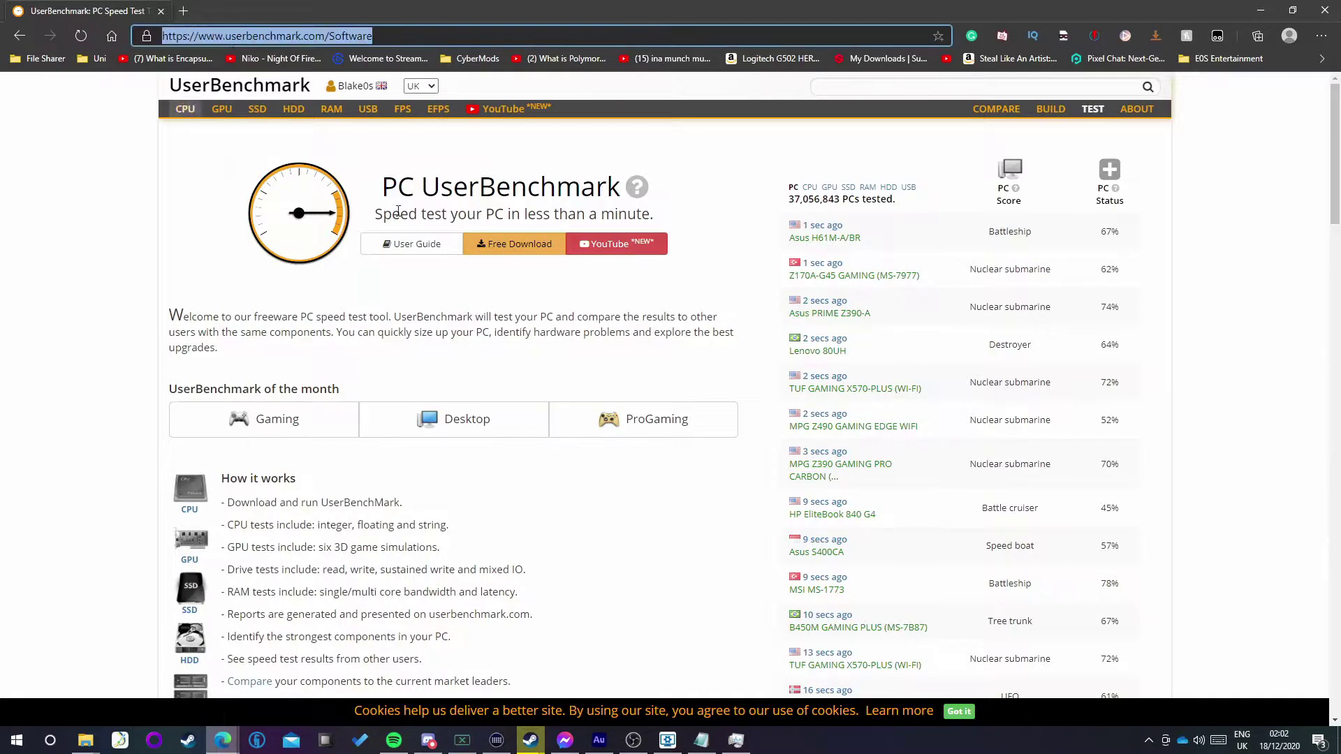
left_click(534, 244)
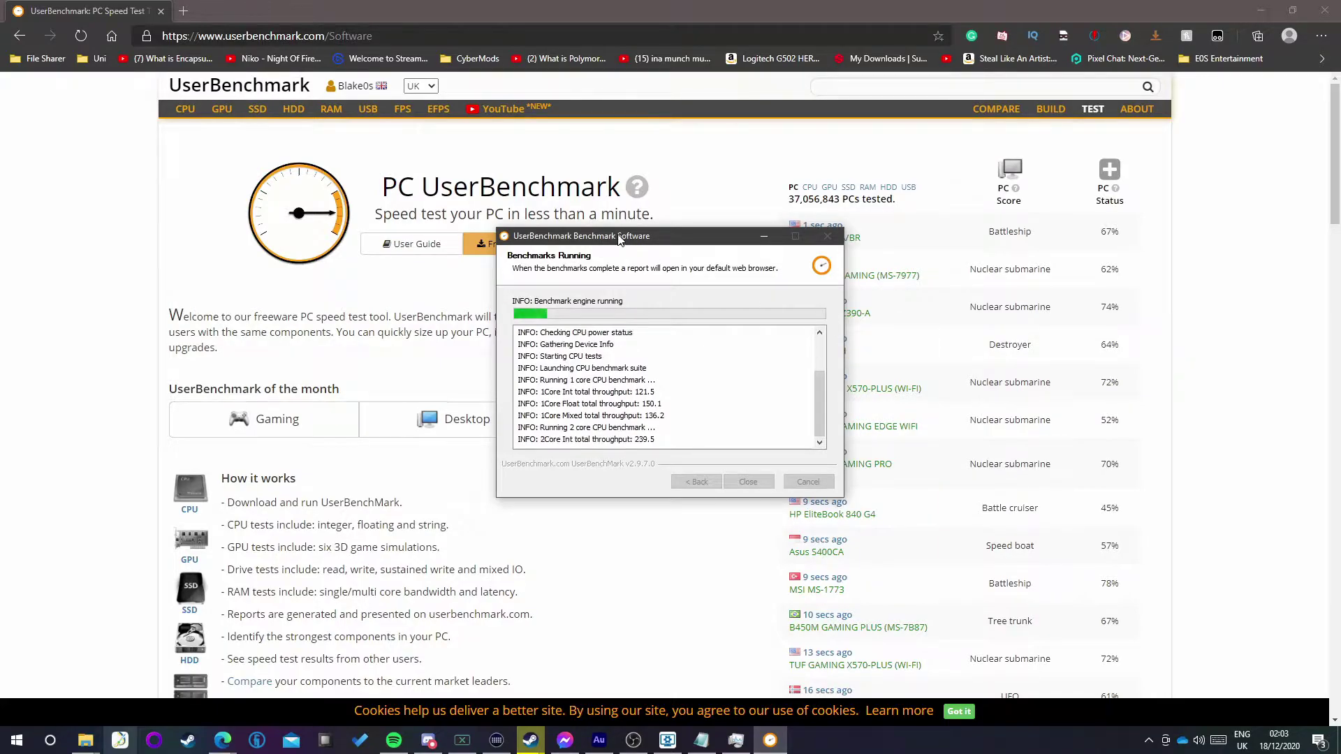
scroll(202, 619, "down", 1)
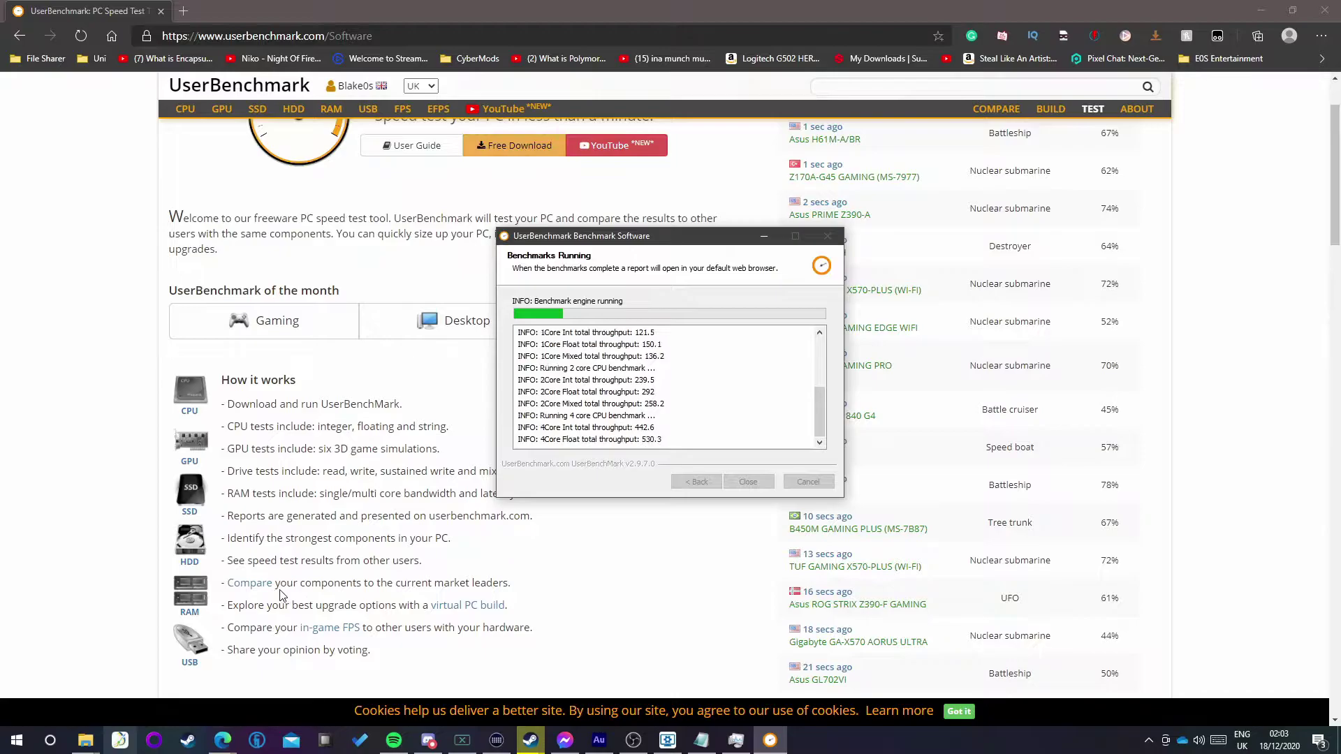
scroll(273, 506, "up", 1)
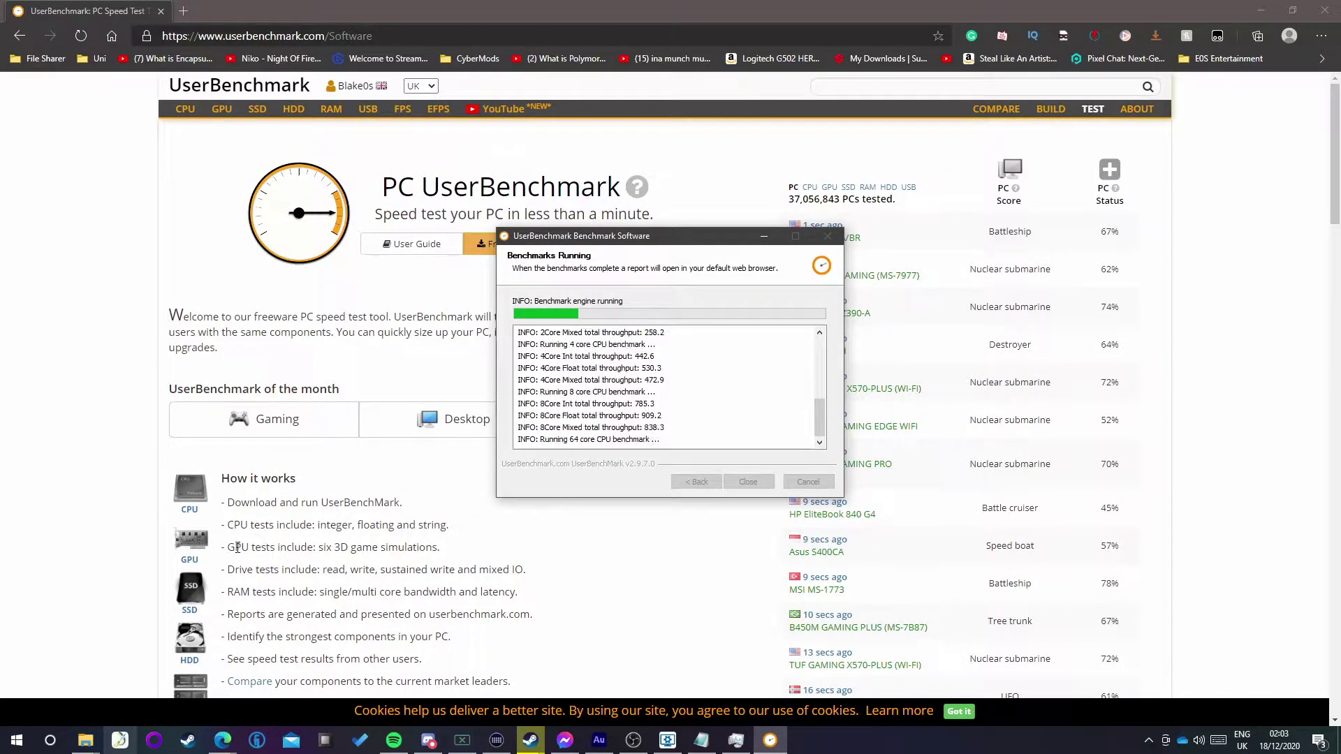
left_click_drag(648, 241, 648, 235)
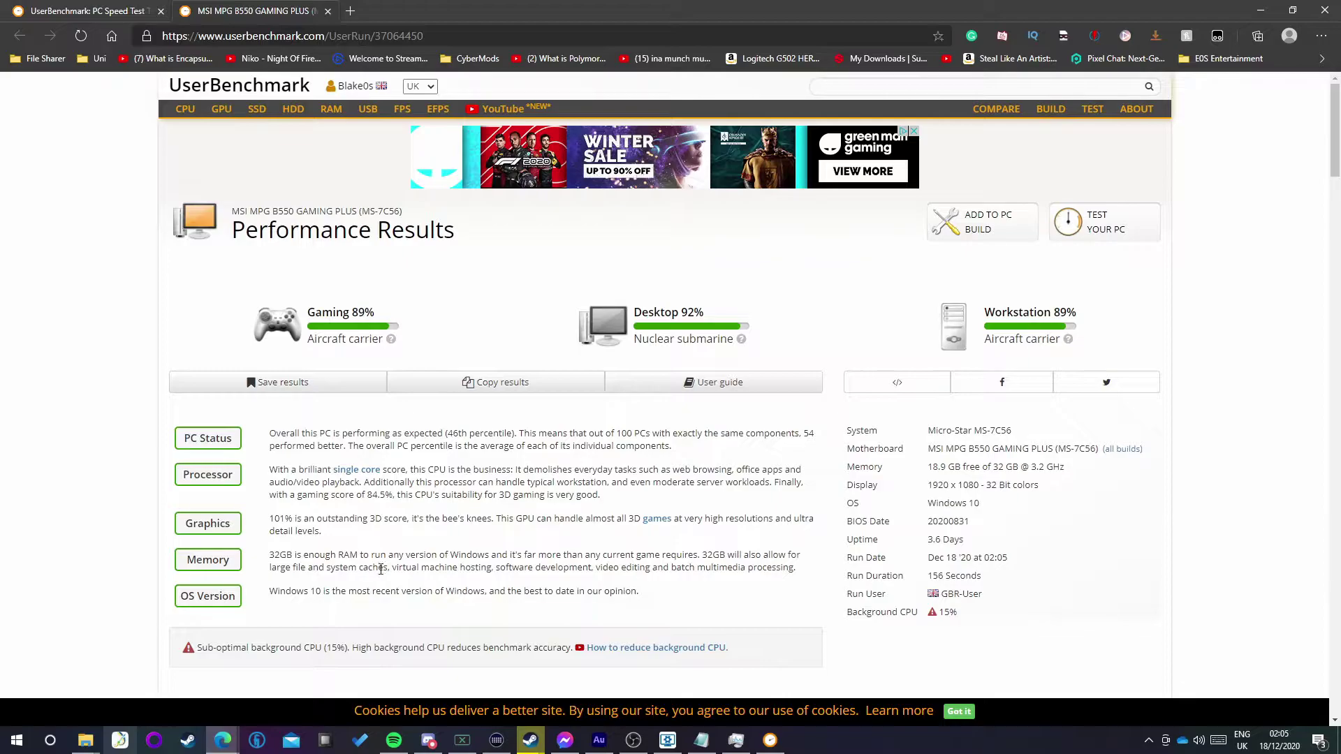
Step: Scroll the results to find and highlight the graphics card's 8GB memory figure
scroll(344, 552, "down", 1)
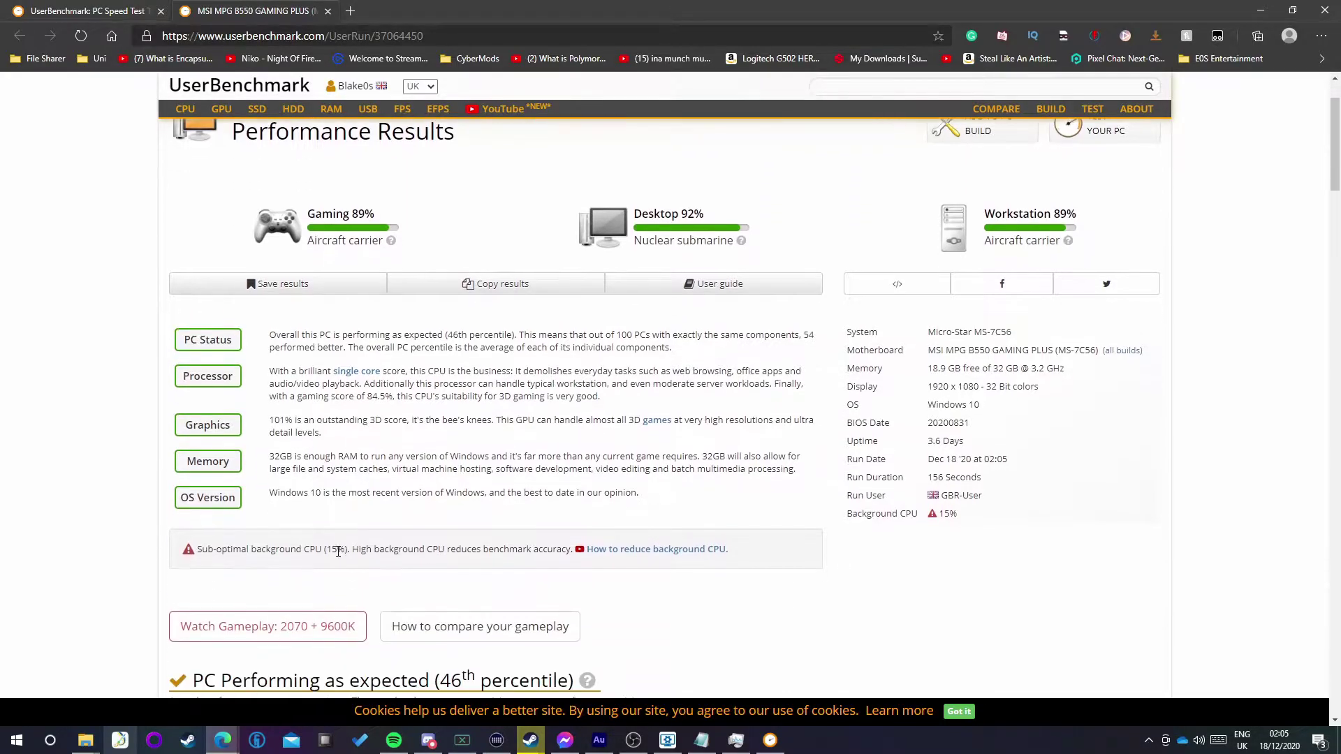
scroll(309, 551, "down", 2)
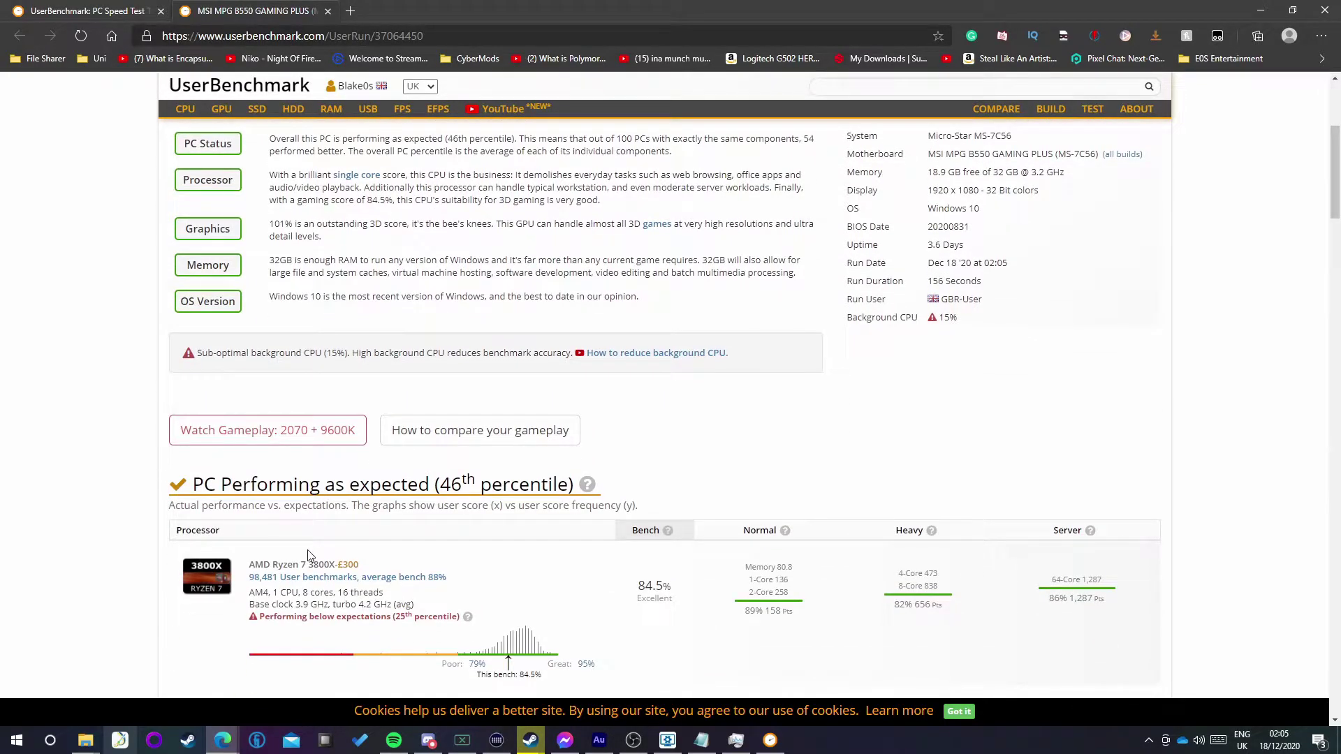
scroll(309, 555, "down", 2)
scroll(307, 551, "down", 2)
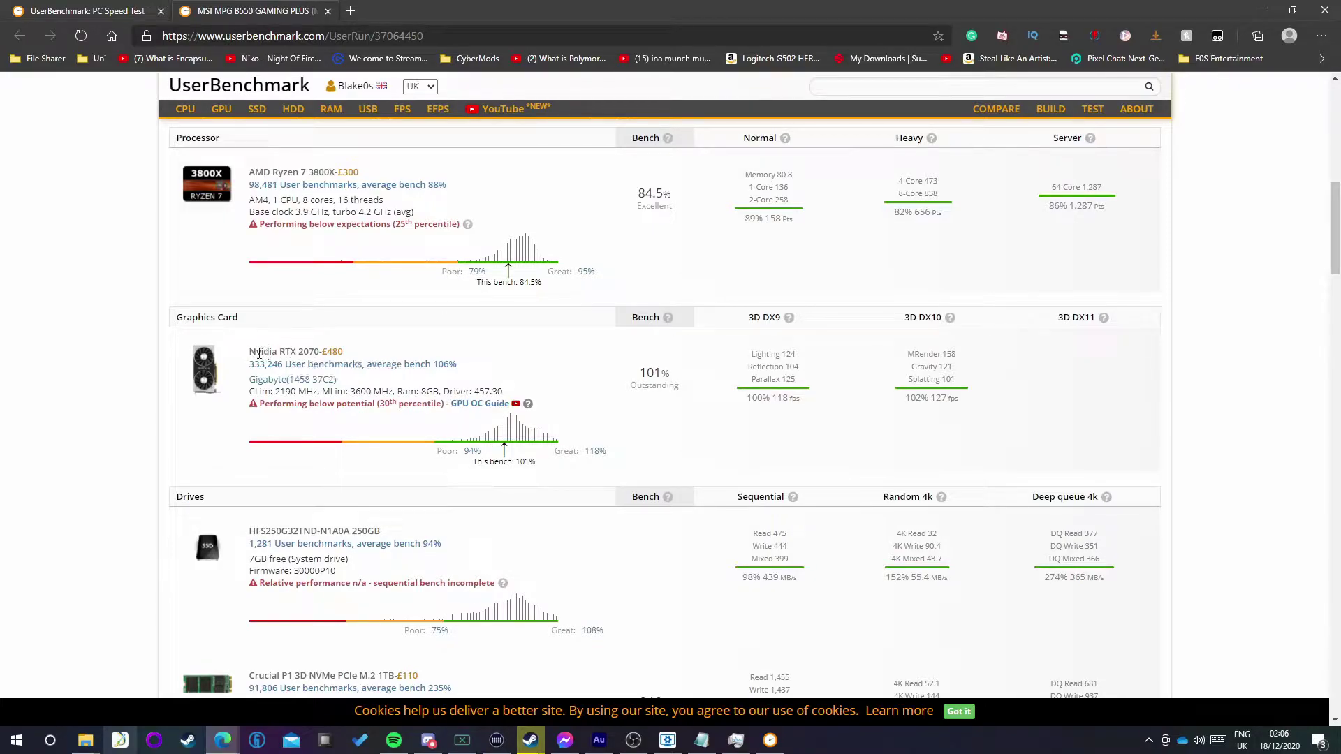
left_click_drag(259, 354, 417, 393)
scroll(431, 461, "down", 8)
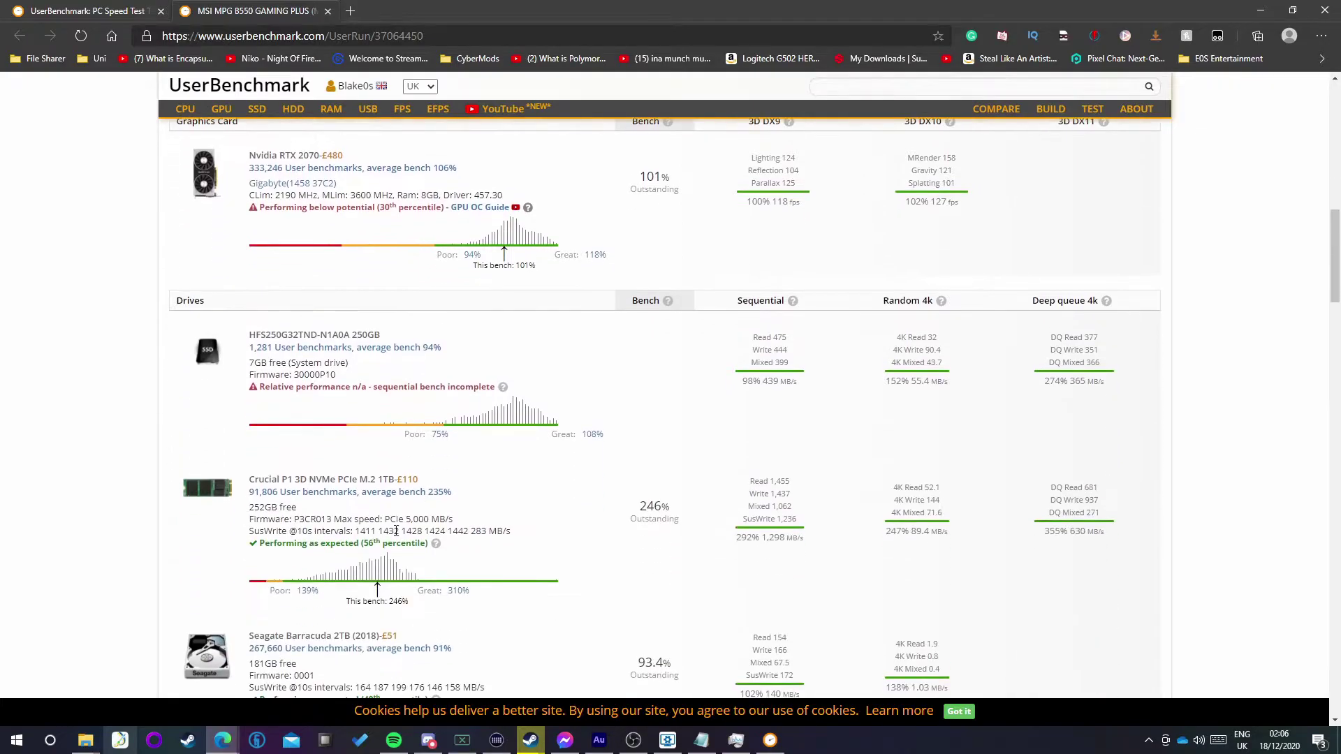
scroll(283, 504, "down", 3)
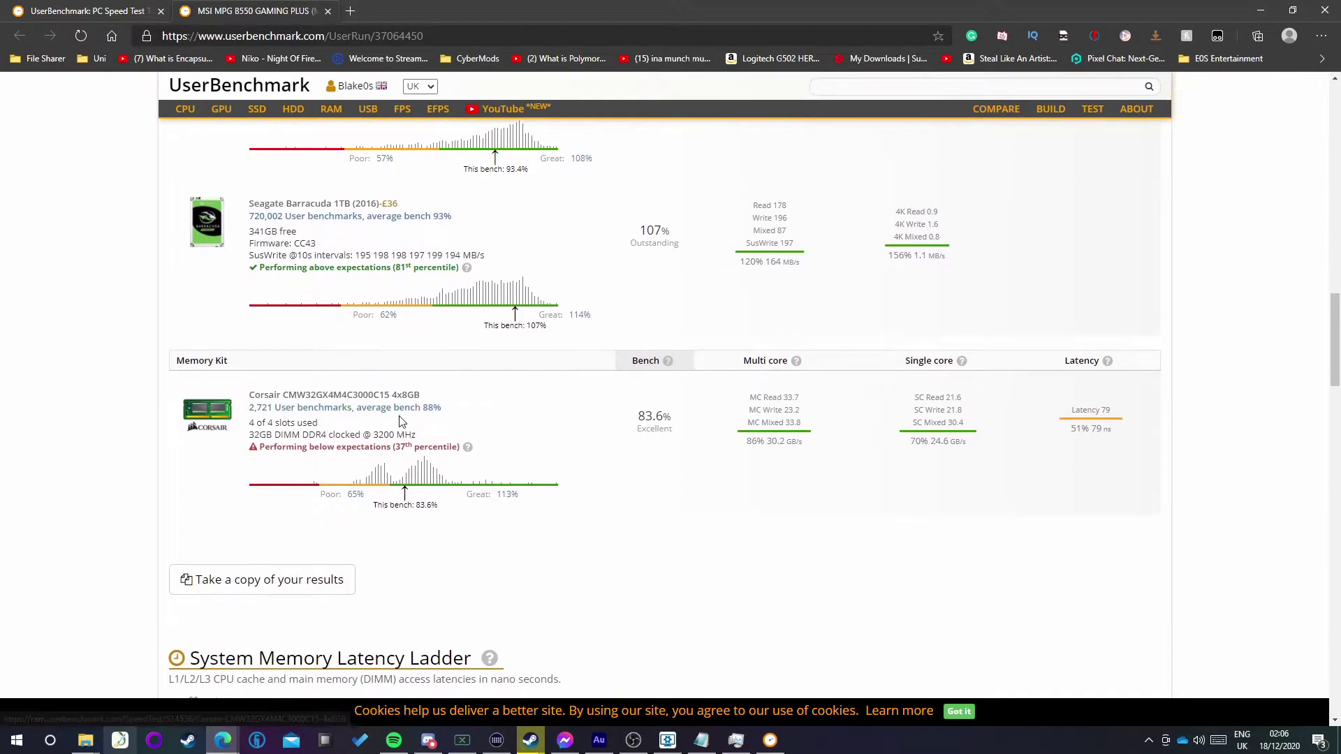
left_click(253, 438)
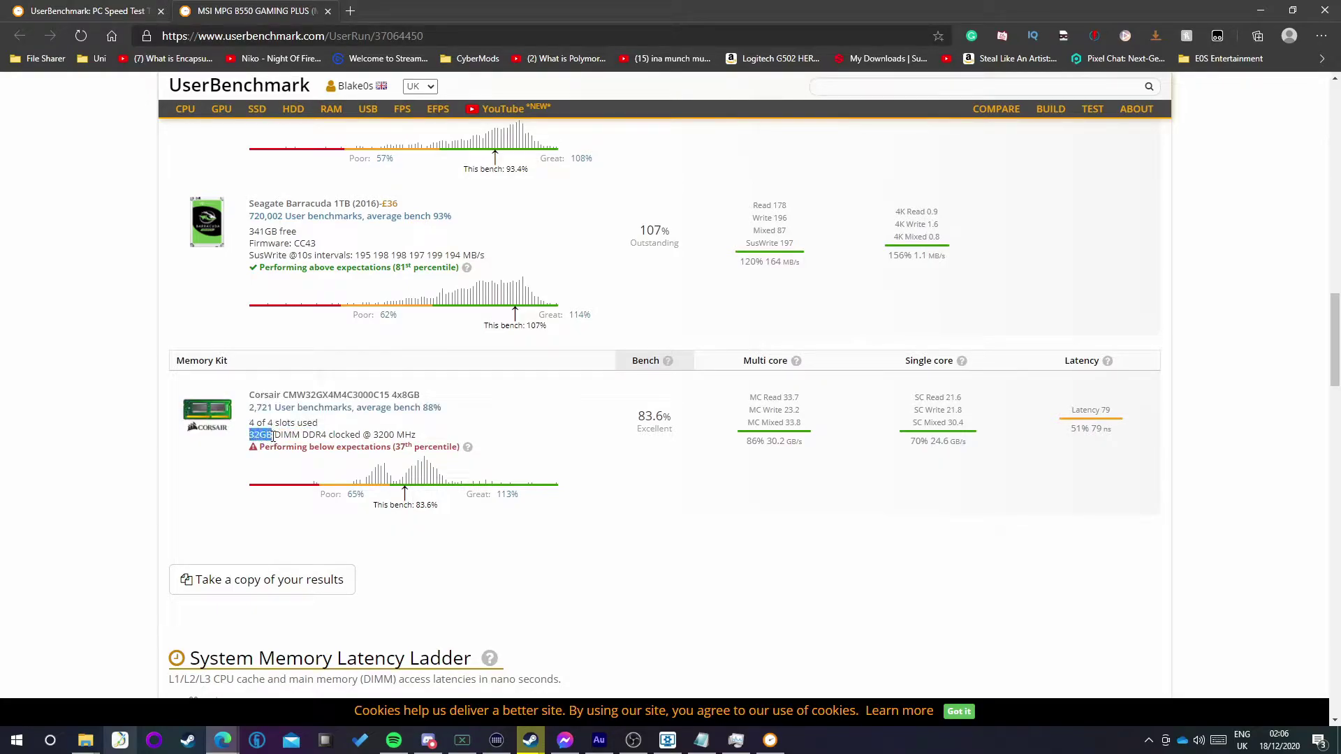
Step: Minimize the browser, move the memory note to the right and close Task Manager
key("alt+Tab")
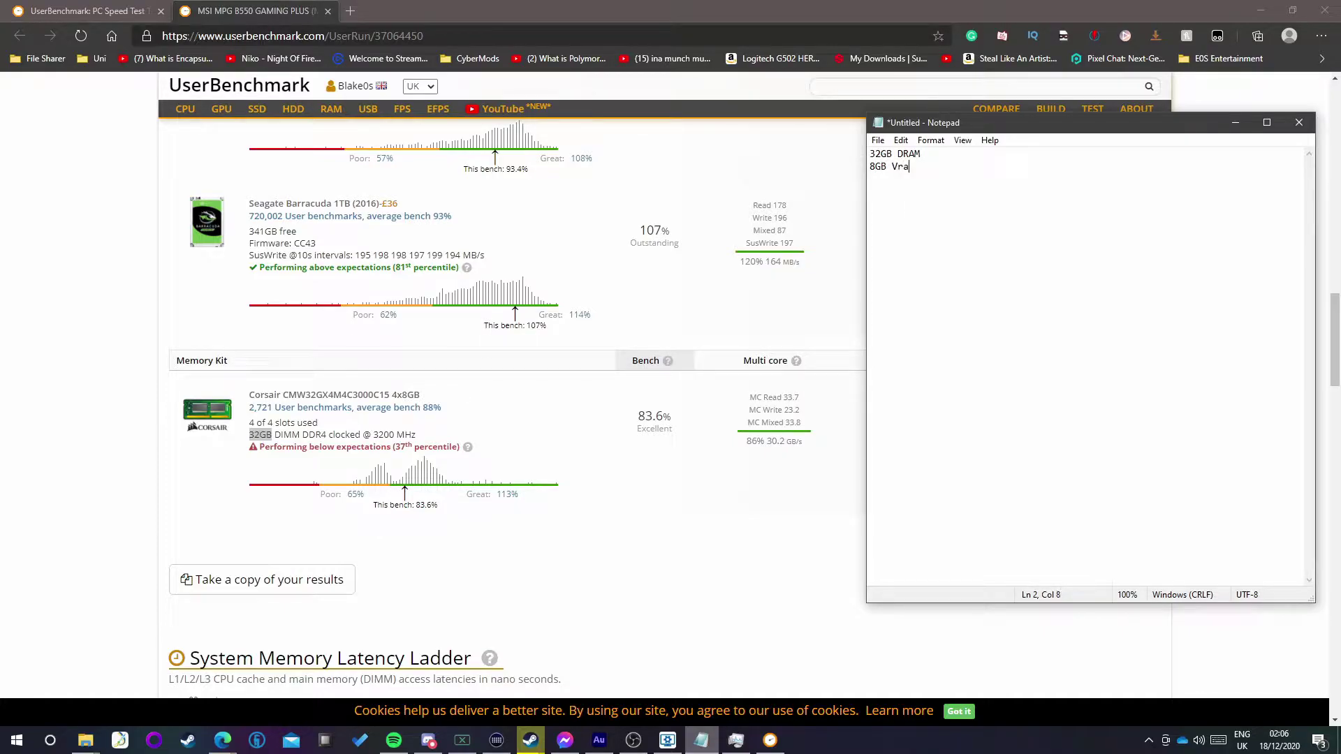
left_click(1261, 7)
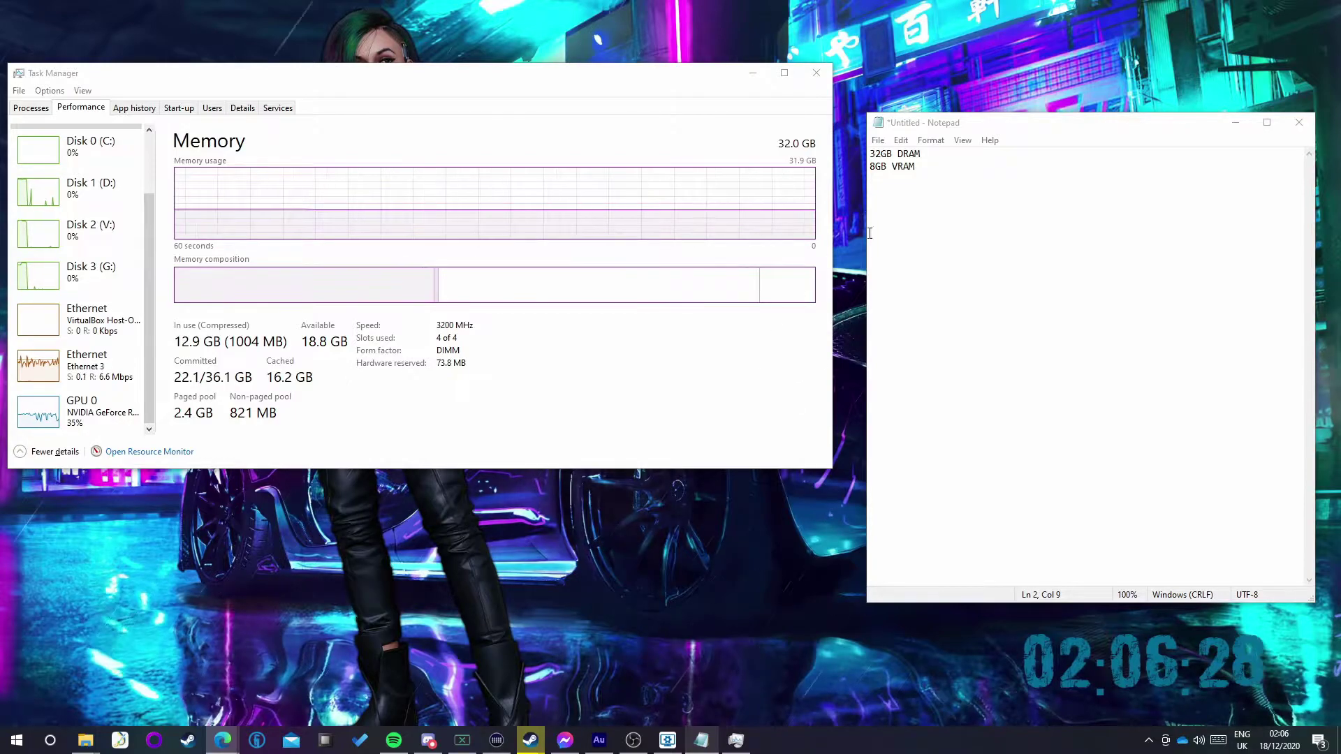
left_click_drag(924, 118, 1025, 109)
left_click(815, 73)
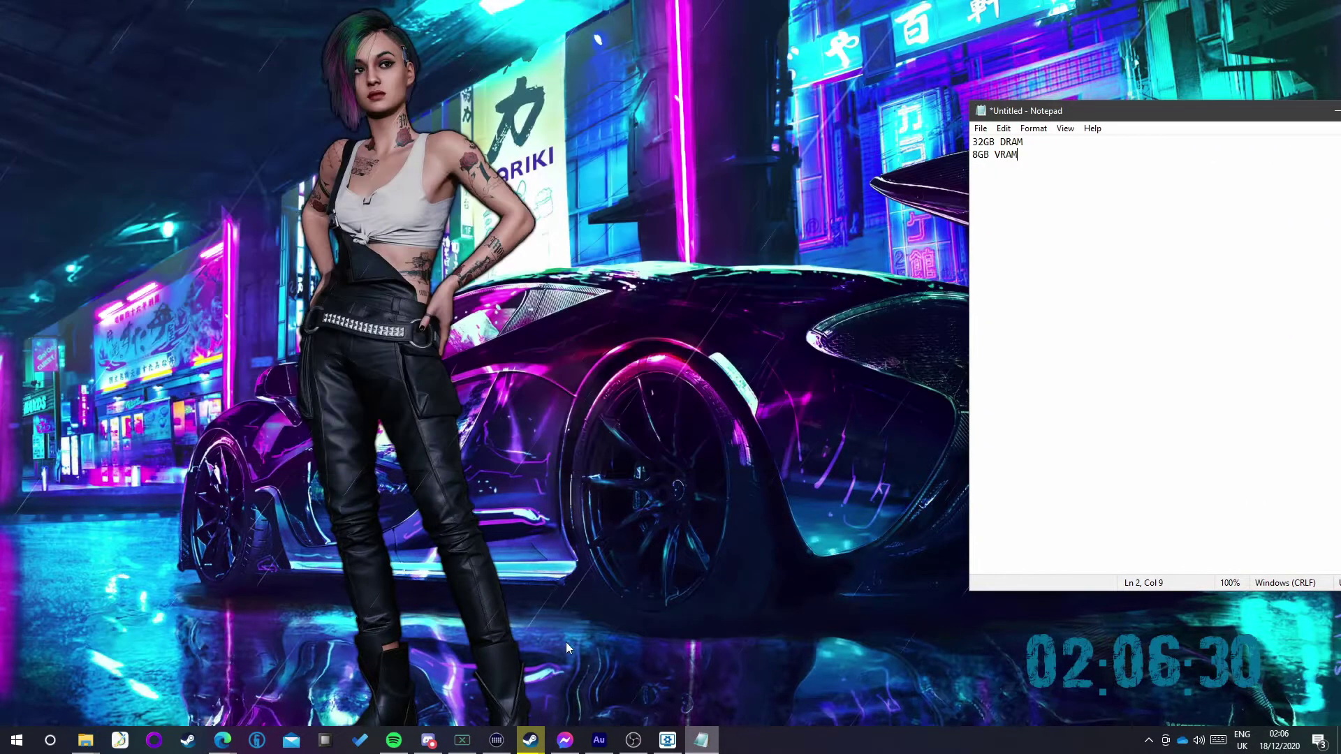
Step: Open Cyberpunk 2077's local files from the Steam Library via Manage > Browse local files
left_click(286, 719)
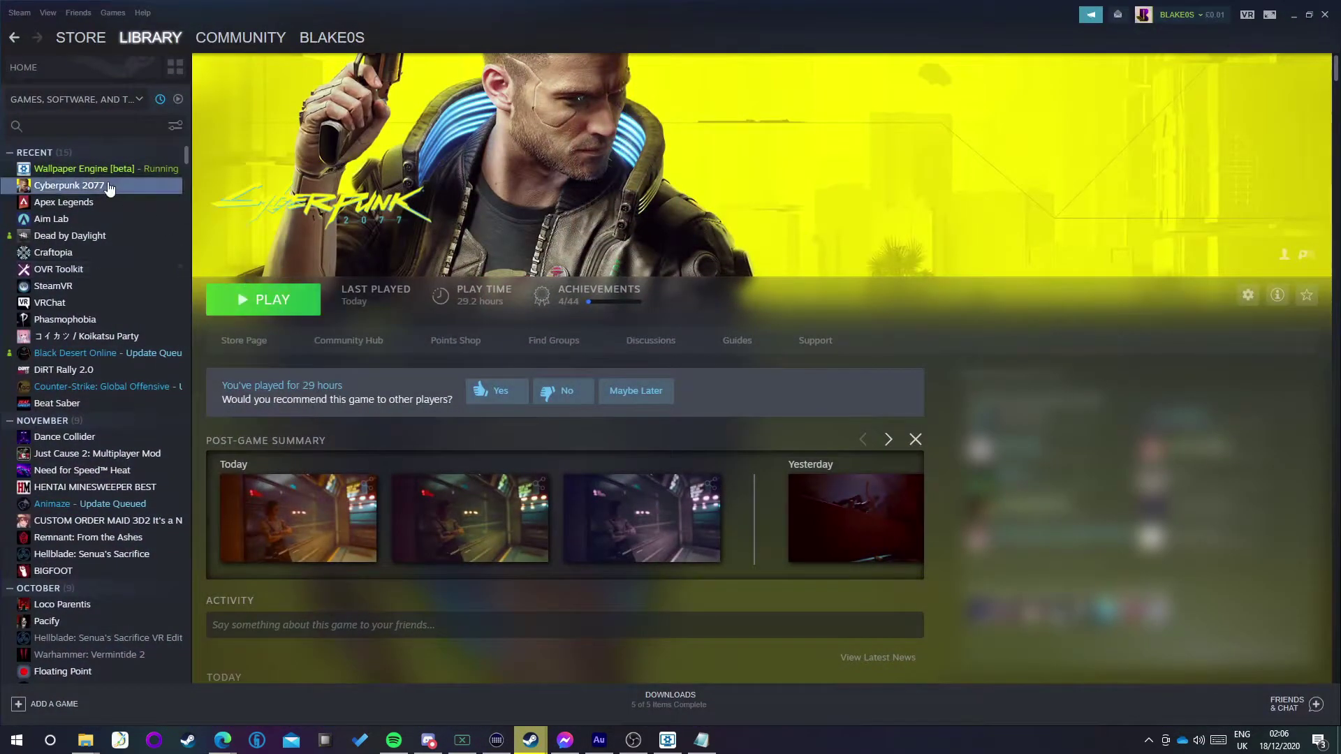
right_click(105, 191)
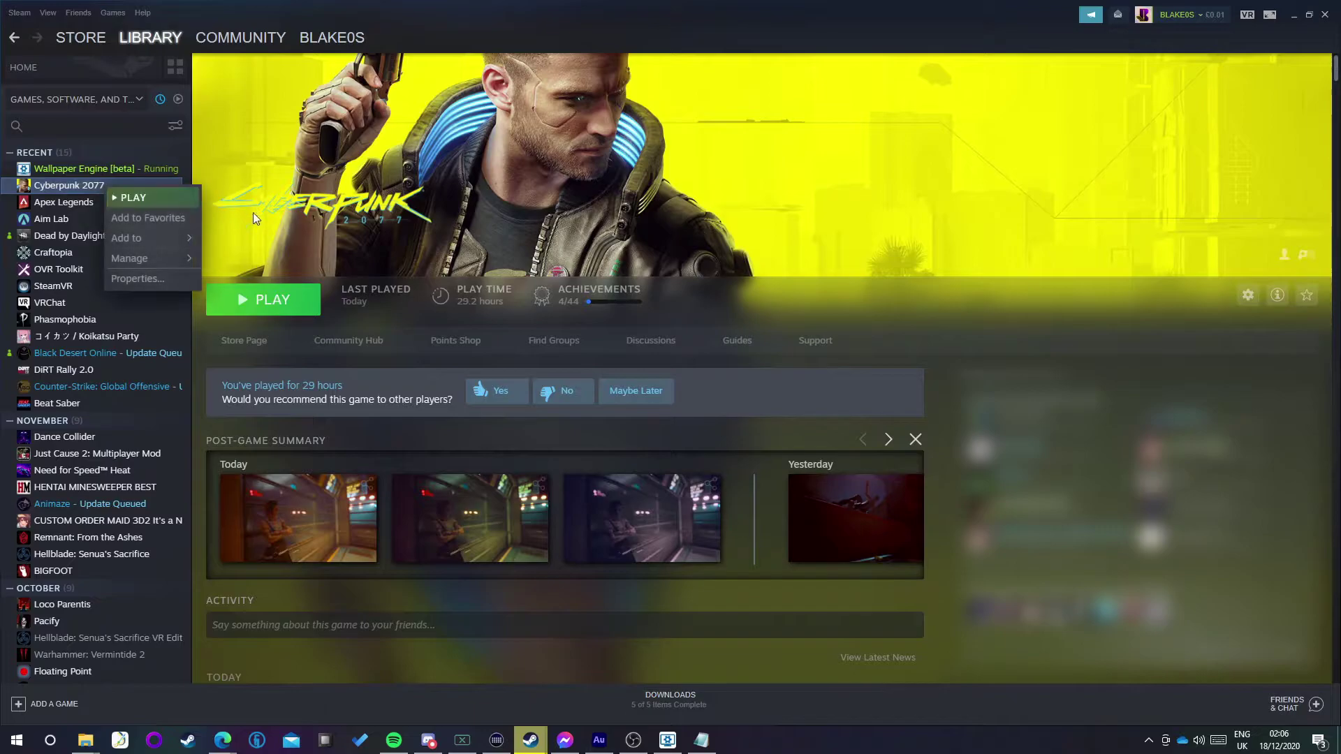
mouse_move(165, 258)
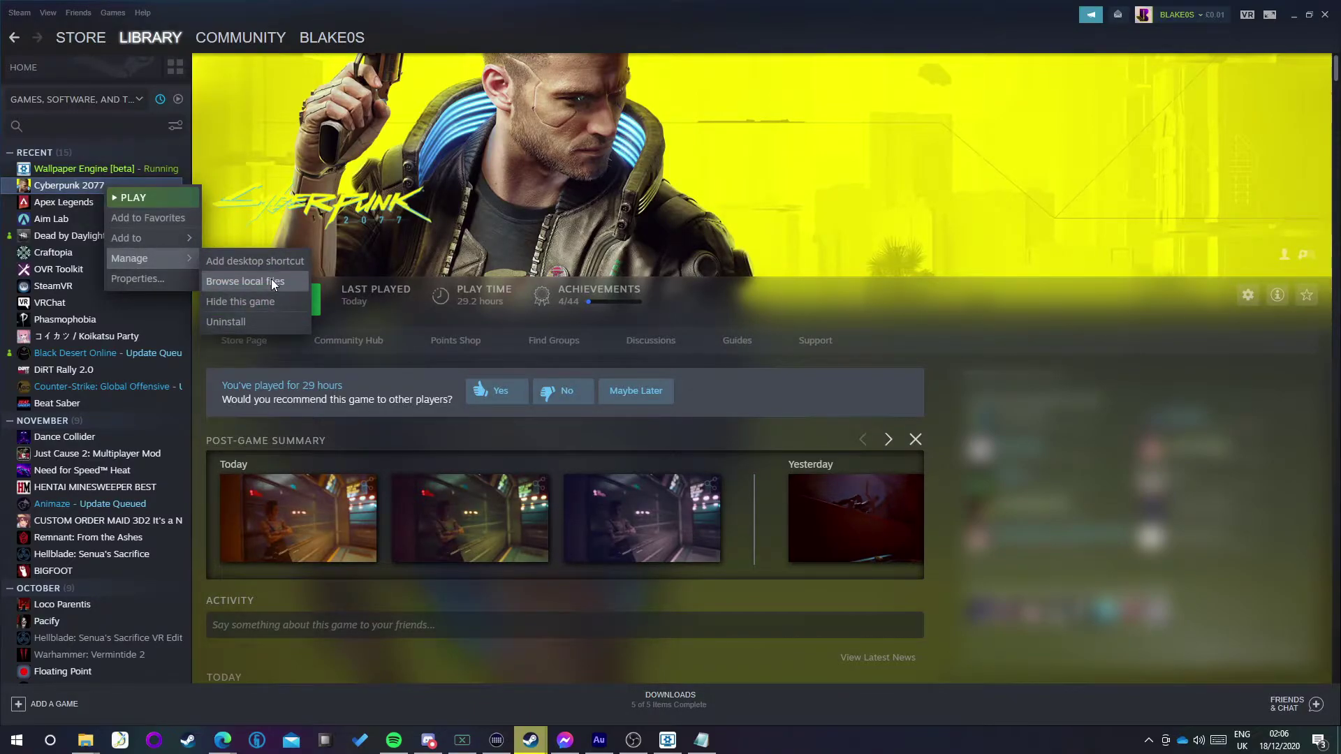
left_click(272, 281)
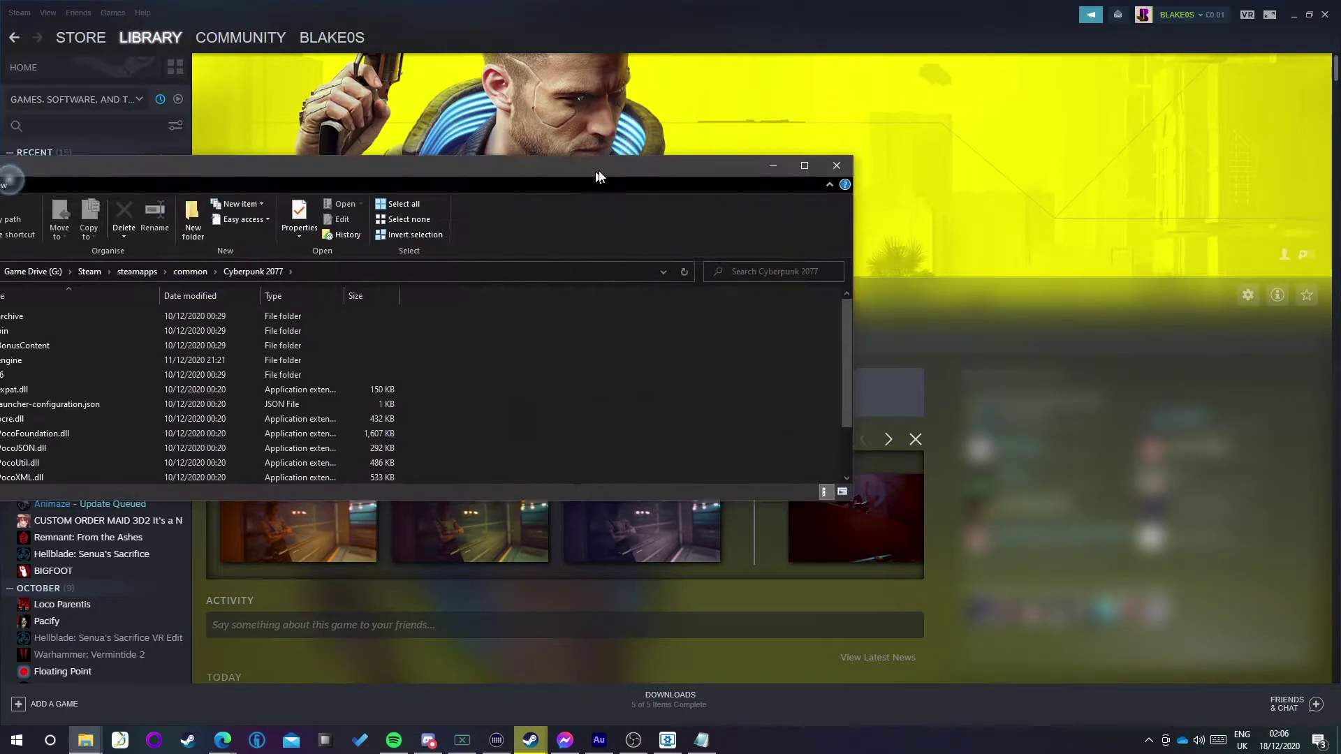
Step: Maximise Explorer and go into the game's engine\config folder
double_click(915, 160)
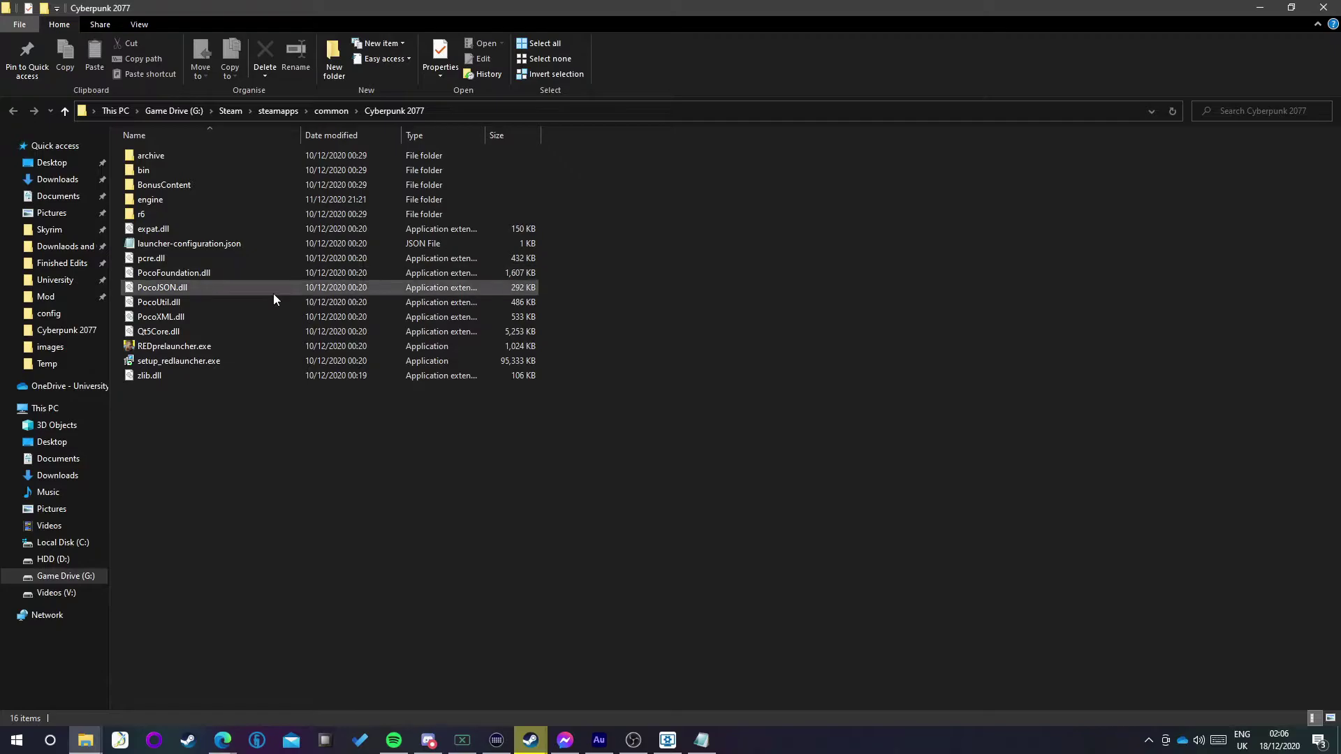
double_click(195, 199)
double_click(174, 161)
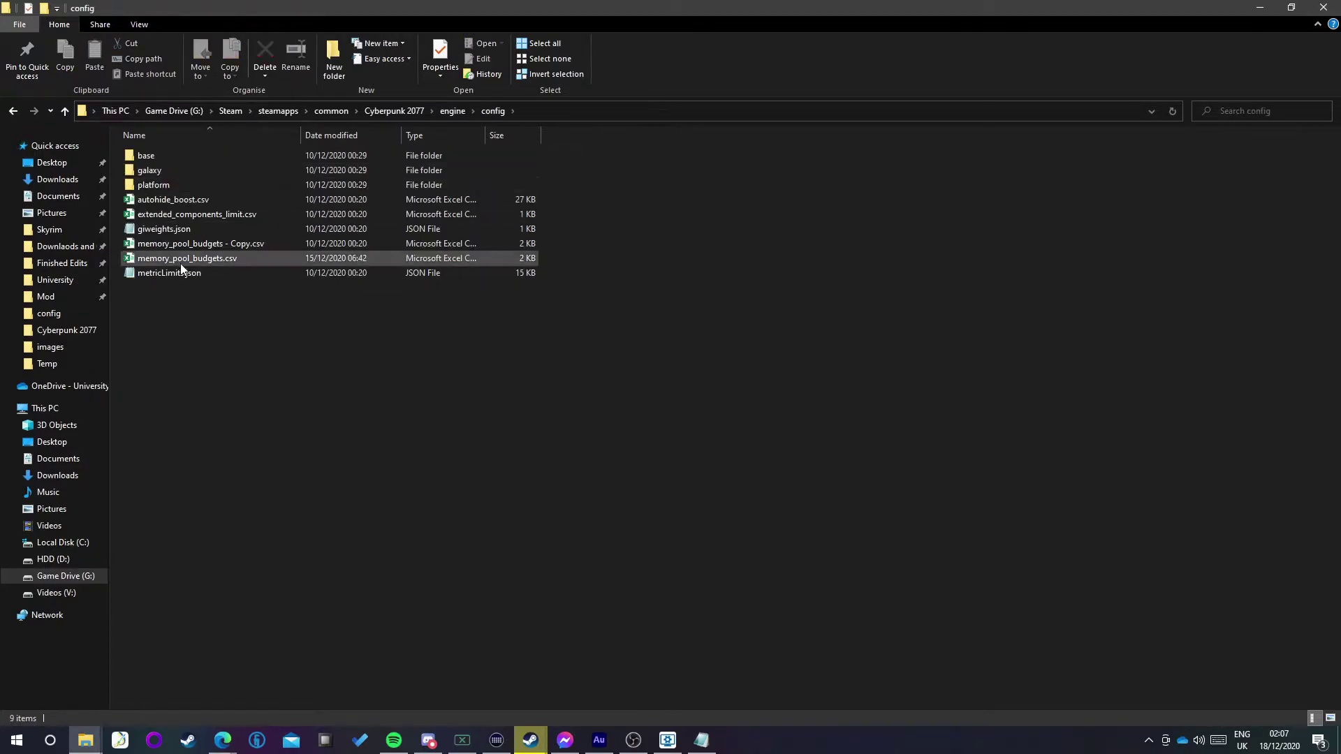
left_click_drag(224, 409, 360, 416)
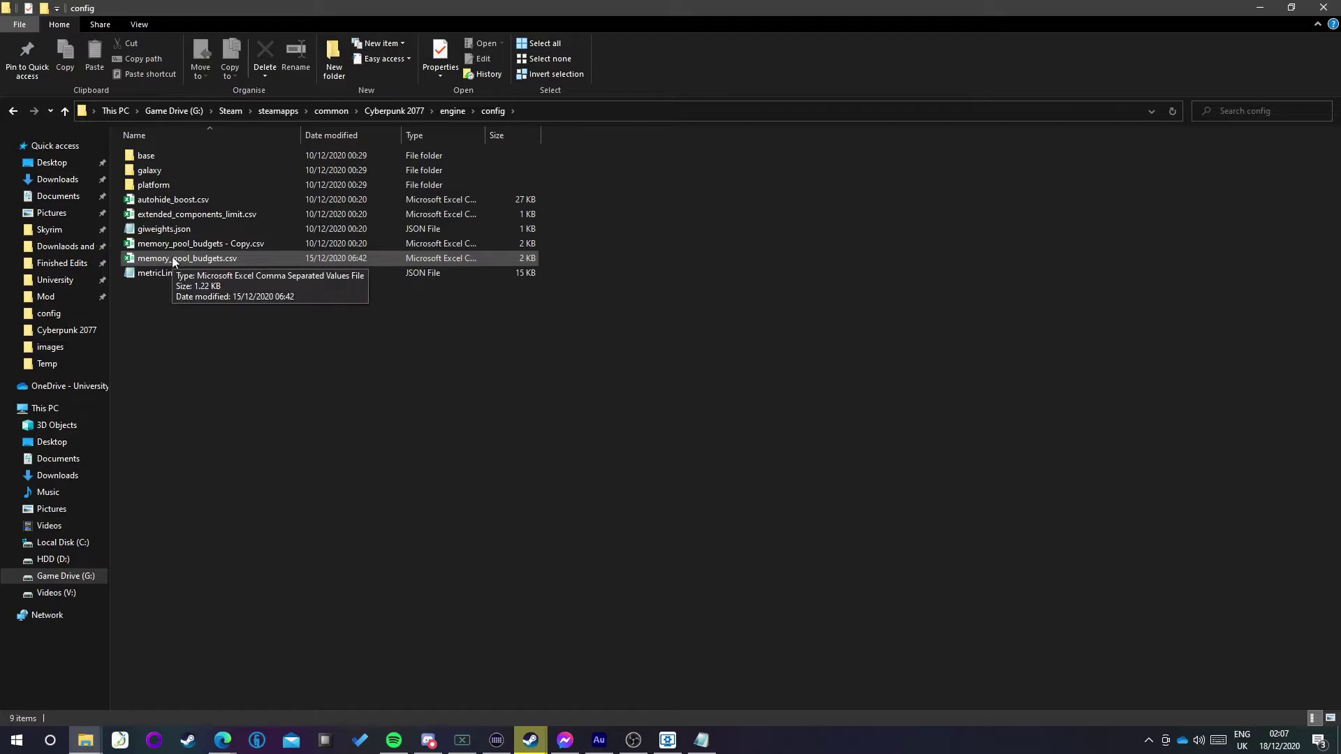
Step: Select memory_pool_budgets.csv and bring up its right-click actions to copy it
right_click(261, 260)
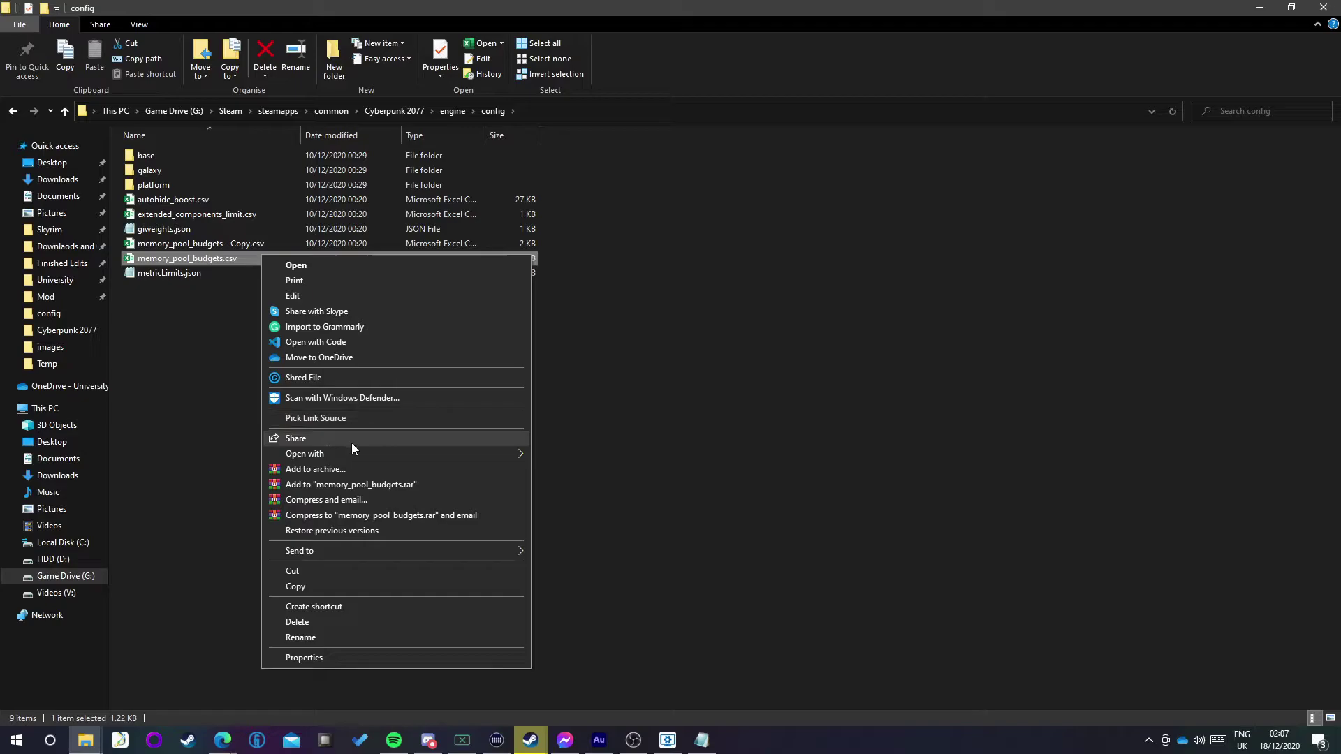
mouse_move(499, 453)
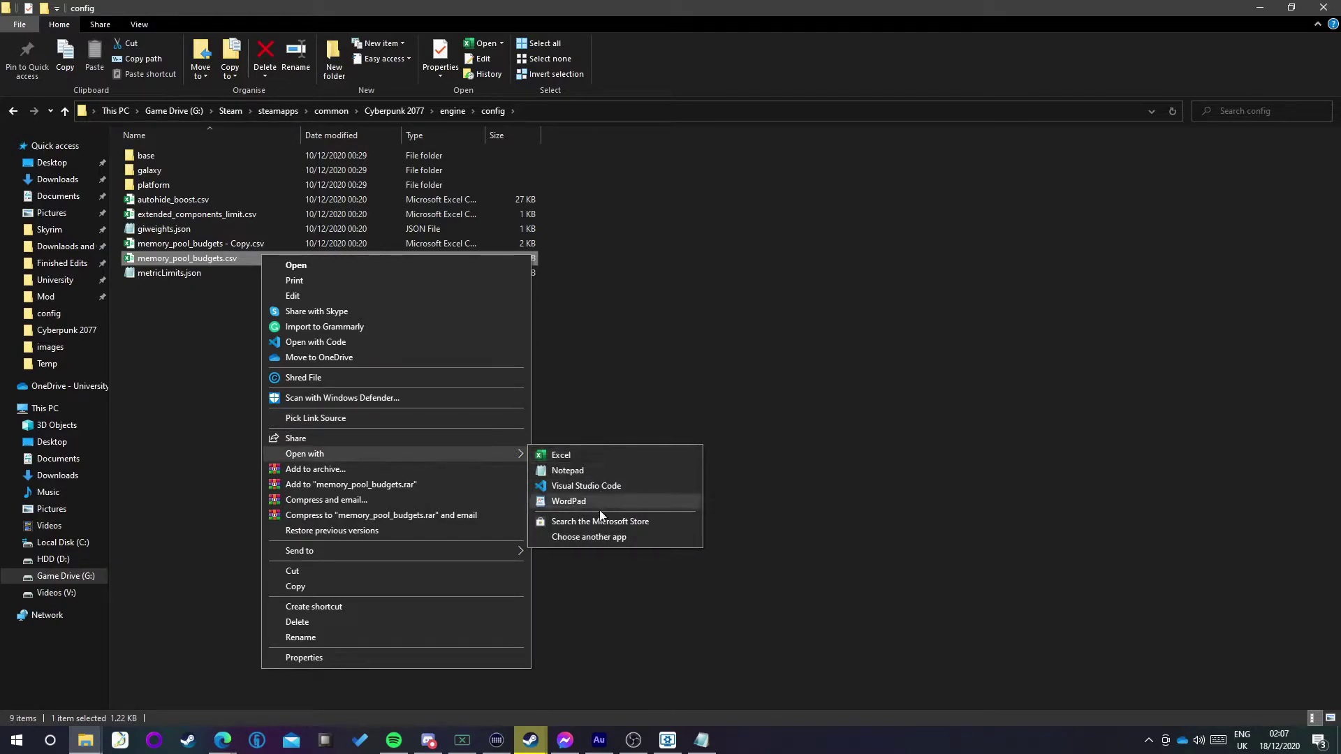
left_click(165, 470)
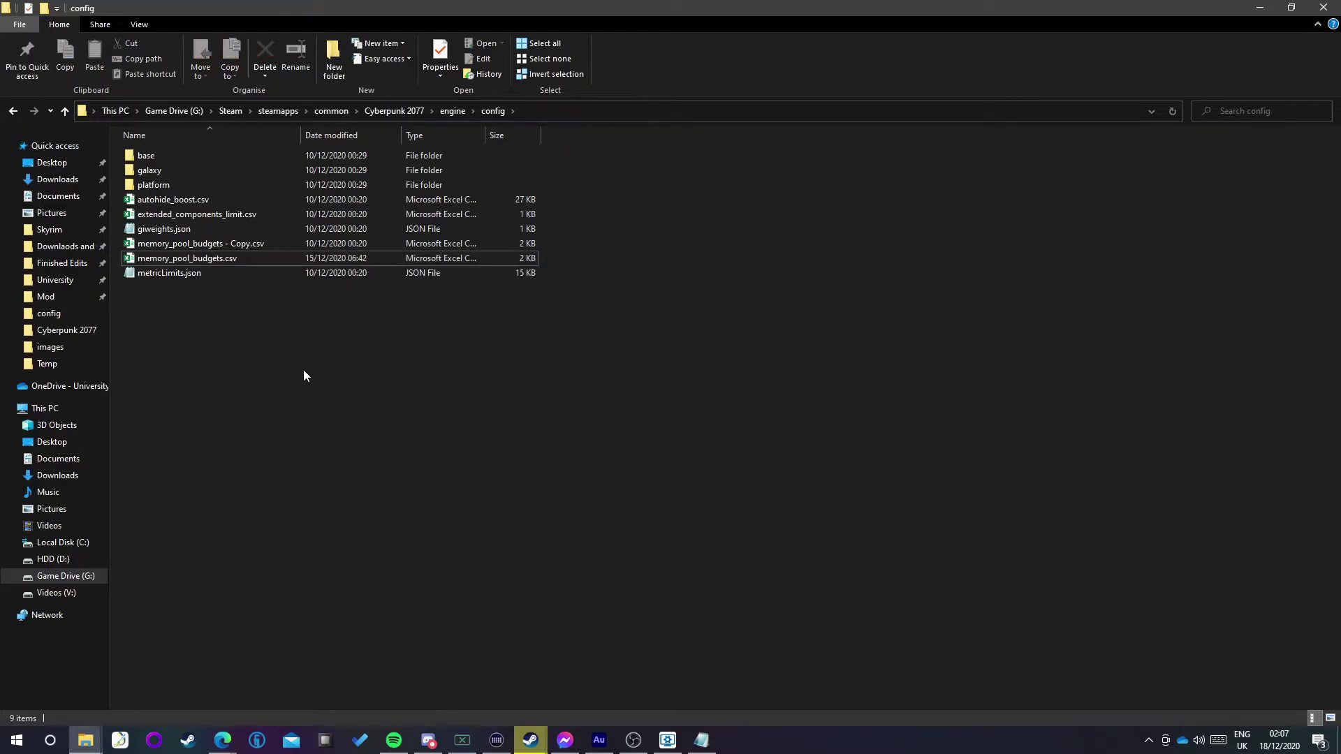
left_click(262, 257)
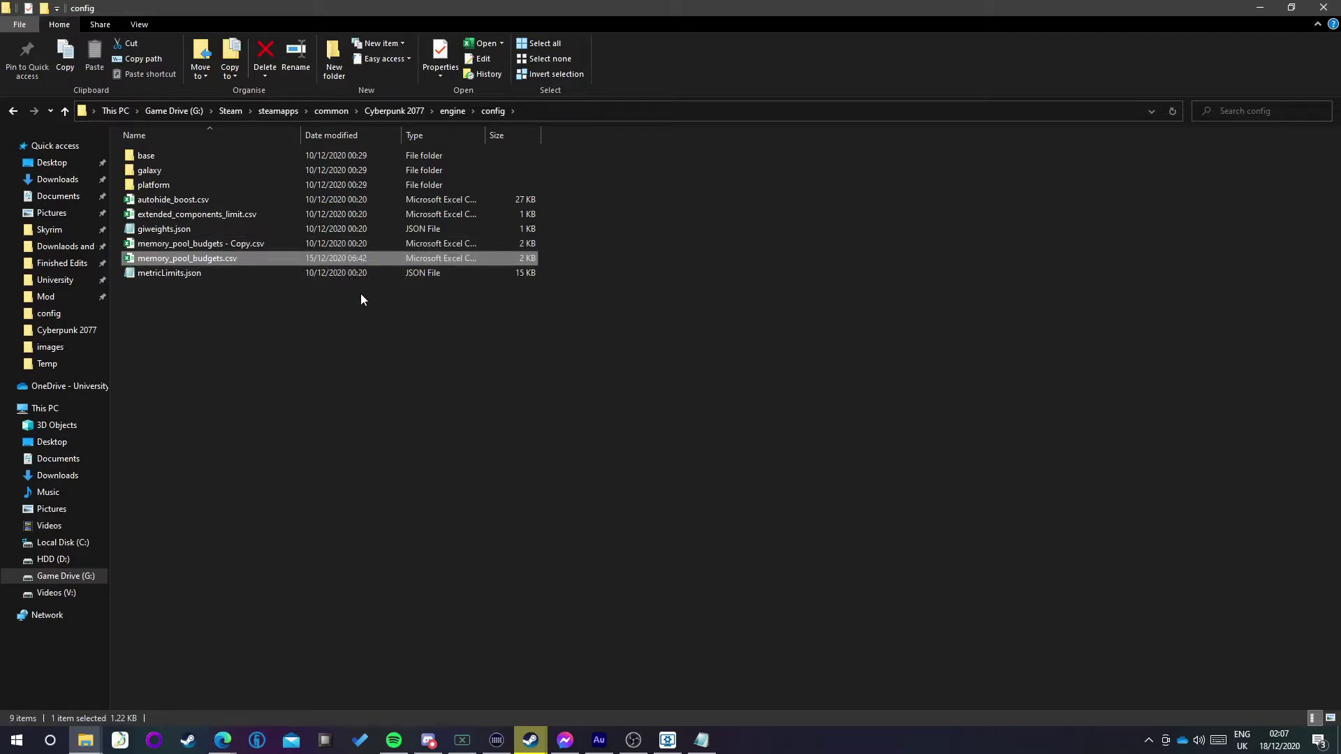
right_click(232, 259)
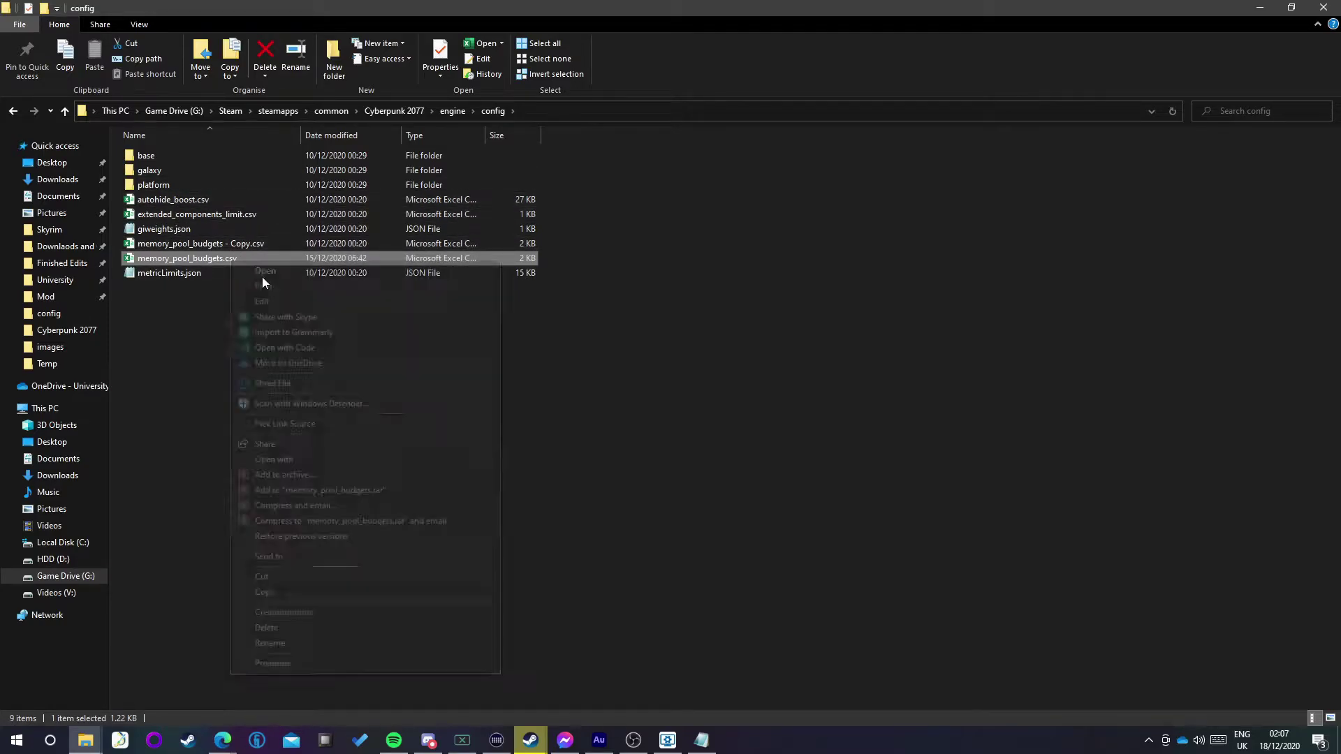
Step: Copy memory_pool_budgets.csv and paste a duplicate into the config folder
left_click(271, 588)
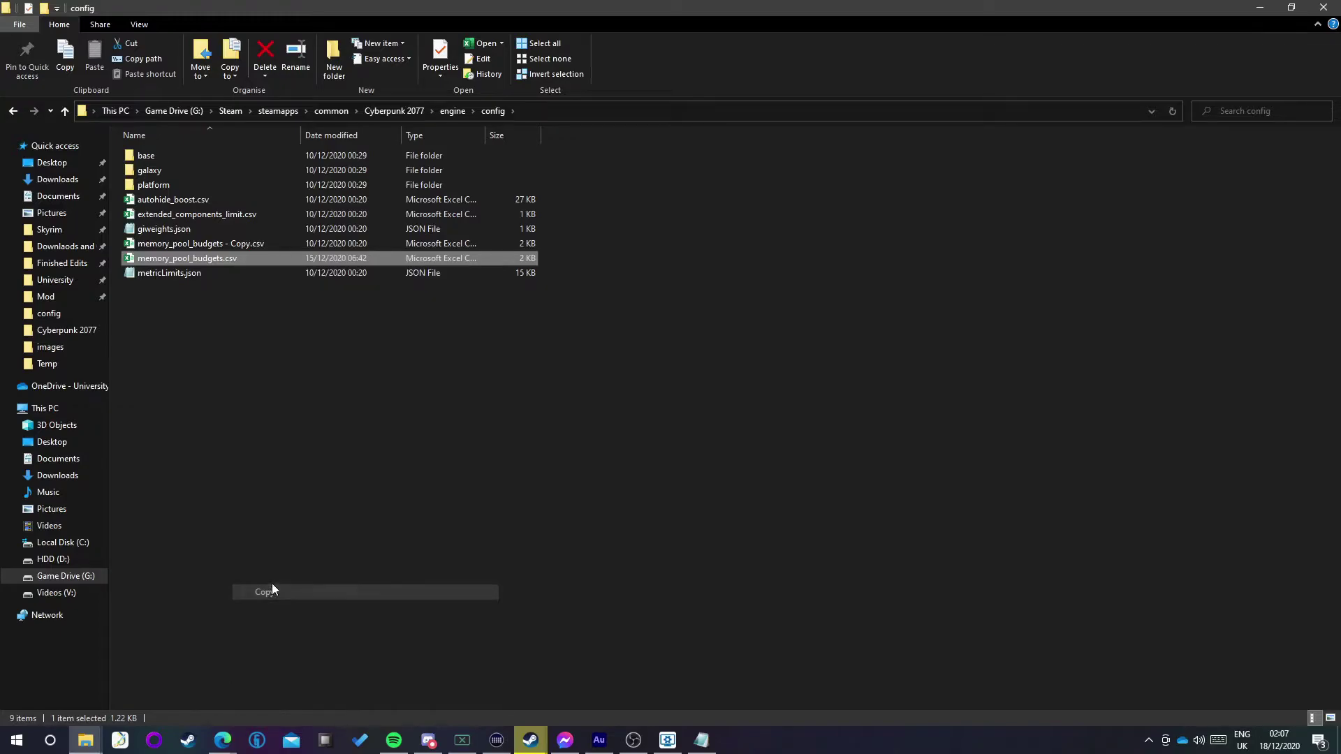
right_click(237, 342)
left_click(311, 434)
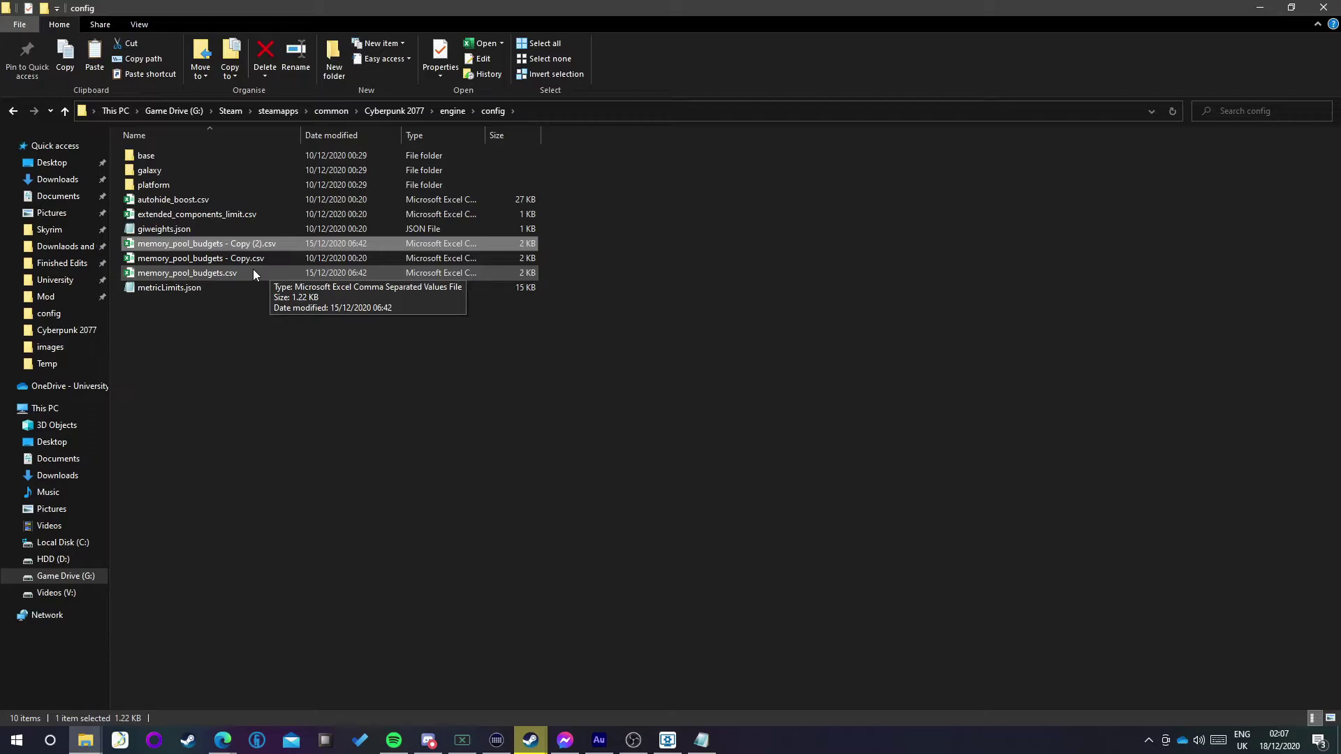
Step: Open the duplicated budgets CSV in Notepad using Edit
left_click(271, 274)
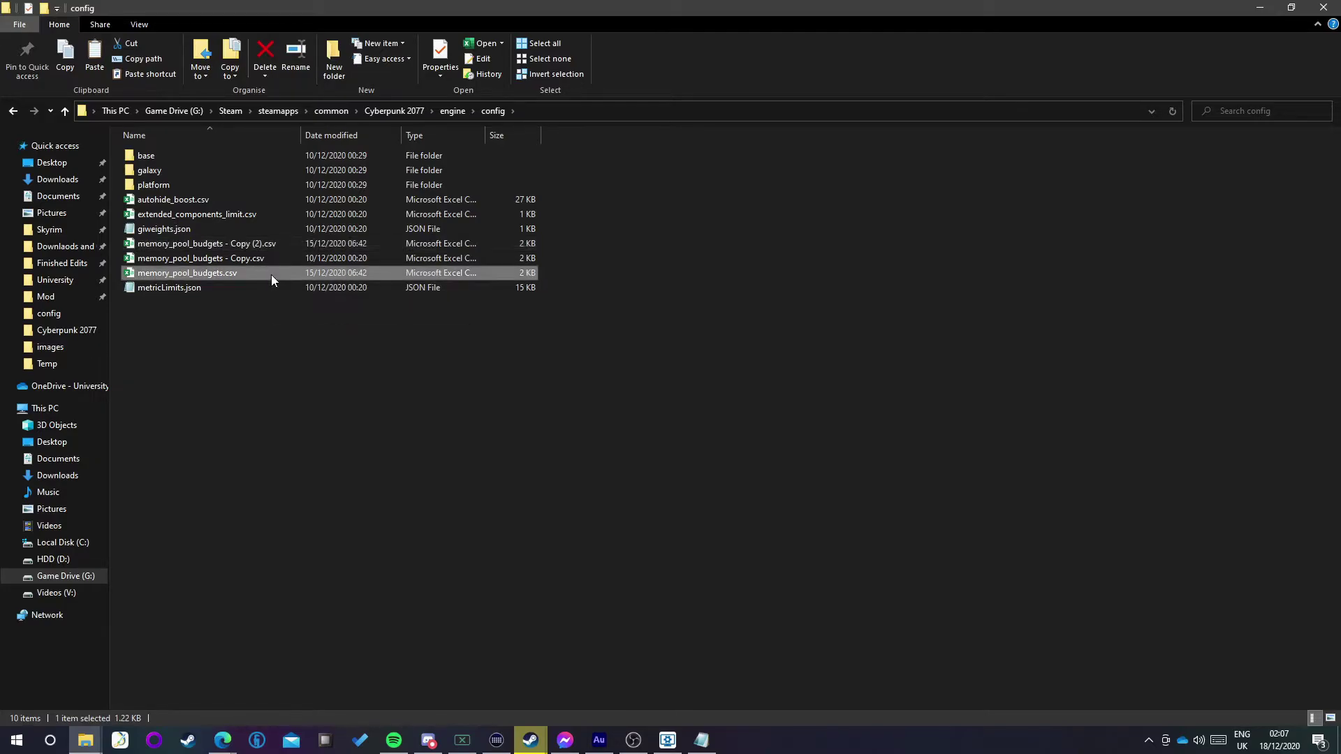
right_click(271, 274)
left_click(260, 246)
right_click(260, 246)
left_click(295, 287)
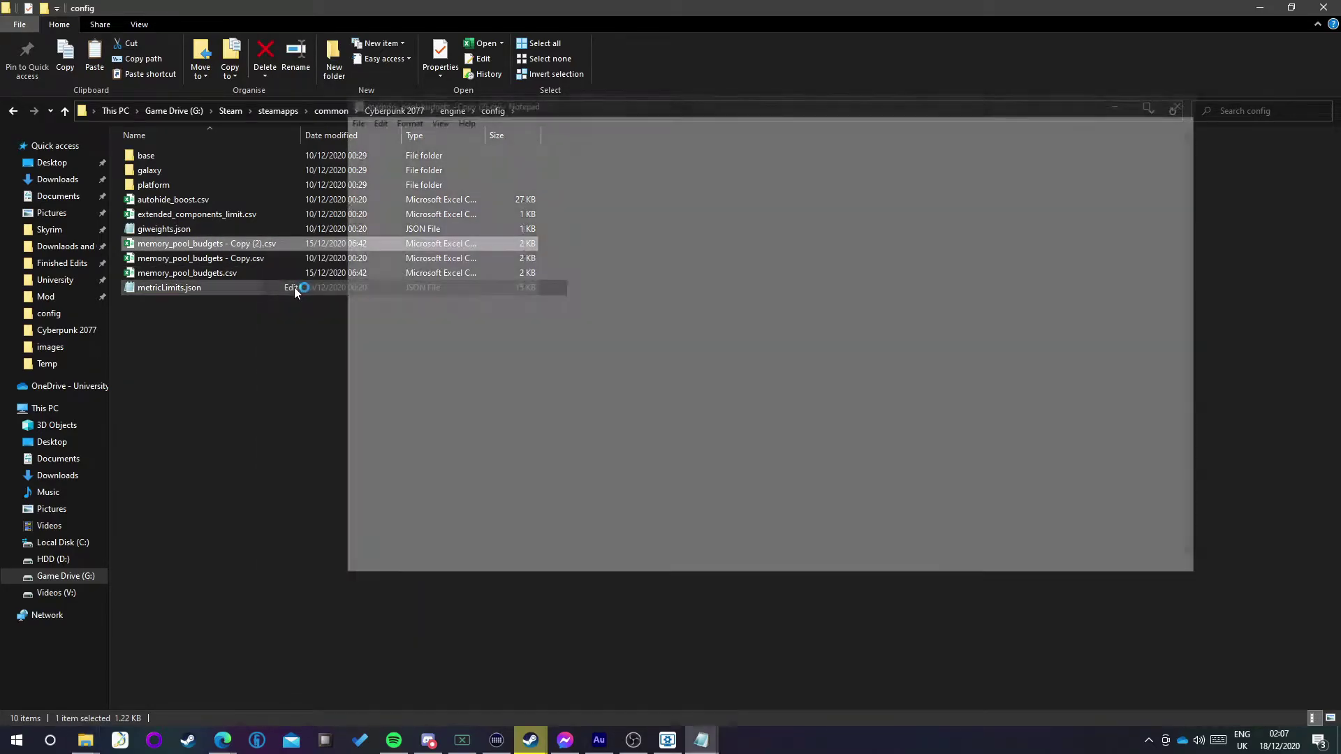
right_click(268, 248)
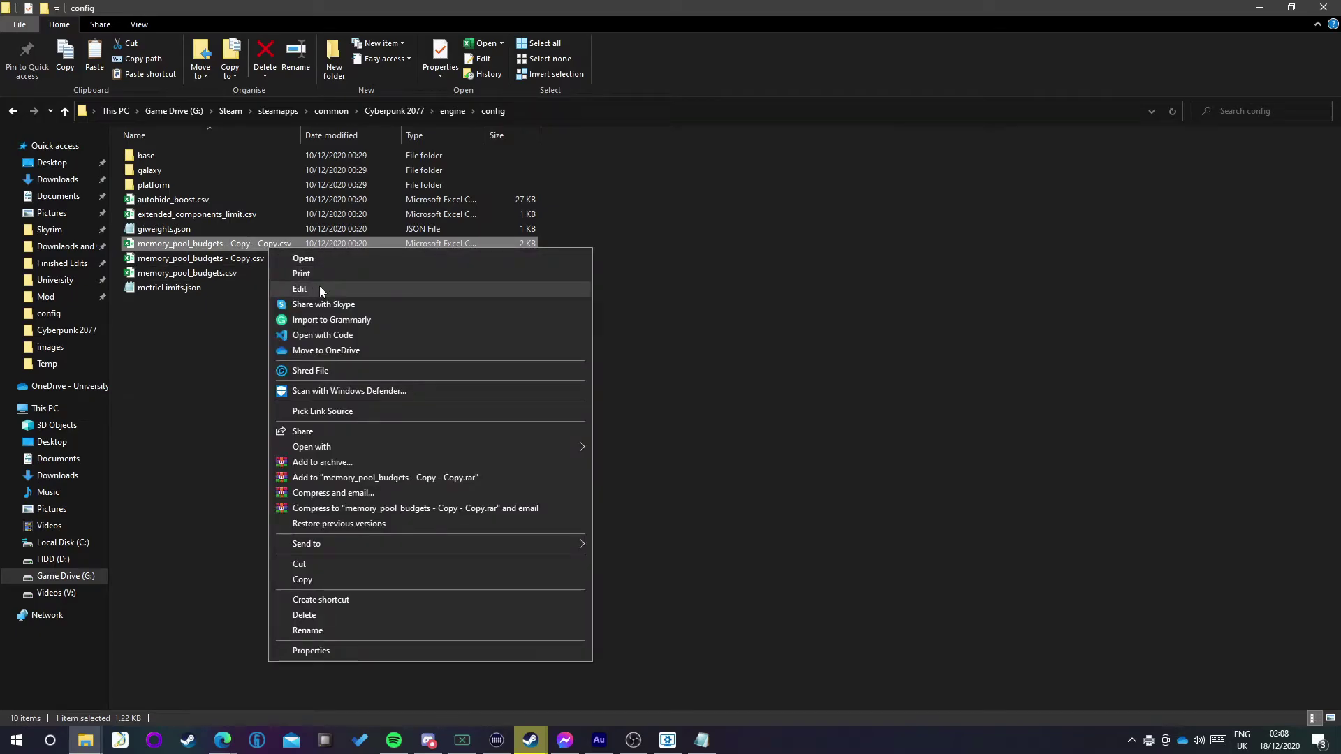
left_click(320, 288)
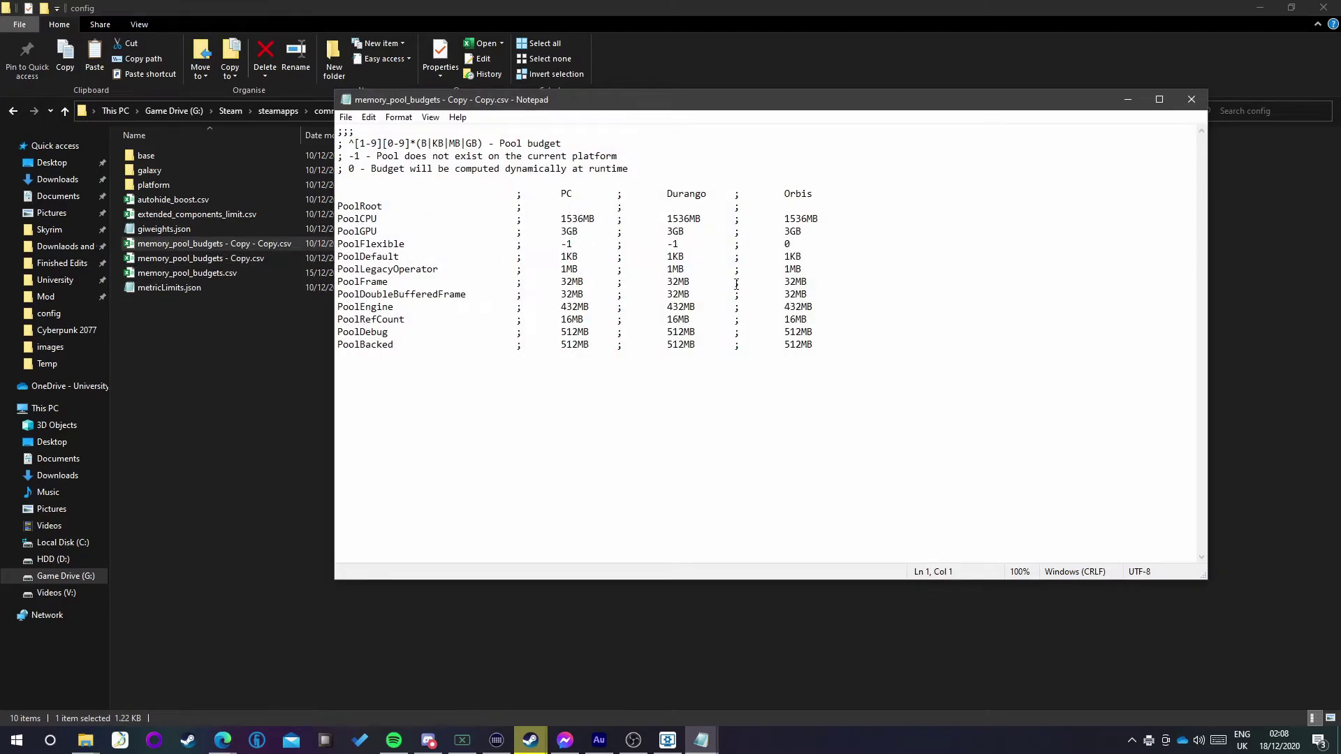
Step: Highlight the PoolCPU (1536MB) and PoolGPU (3GB) rows in the budgets file
left_click_drag(700, 347, 339, 133)
left_click(527, 381)
double_click(579, 219)
left_click(579, 220)
mouse_move(563, 219)
left_mouse_down()
mouse_move(602, 219)
mouse_move(559, 231)
left_mouse_up()
left_click(600, 219)
left_click(559, 232)
left_click_drag(338, 218, 891, 231)
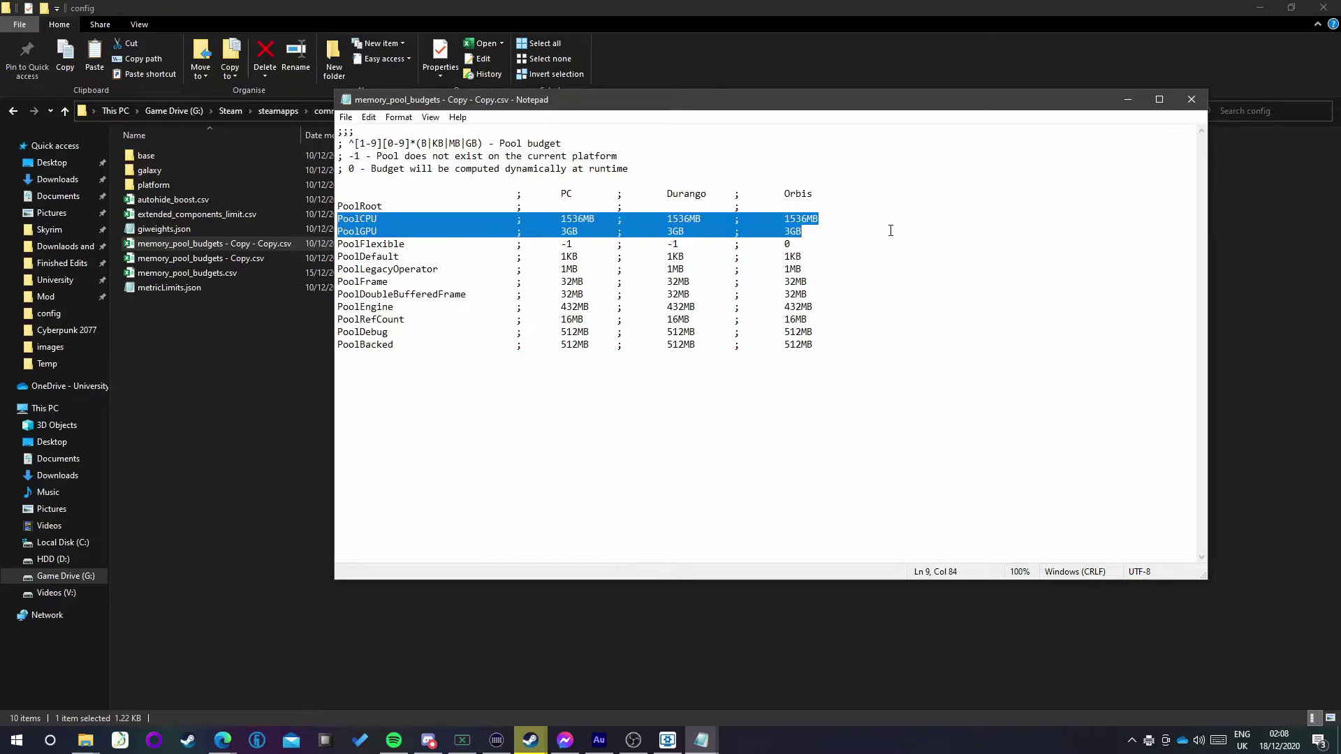
left_click_drag(818, 345, 301, 244)
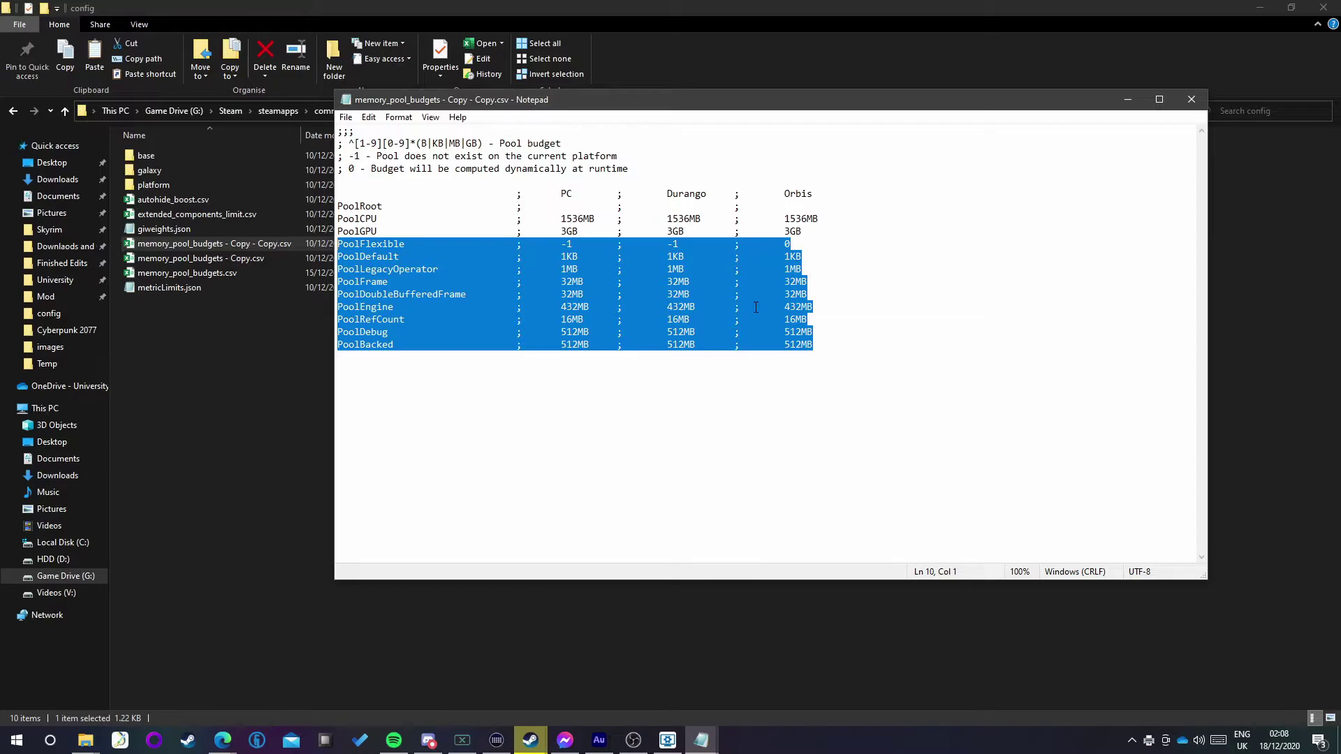
left_click(774, 194)
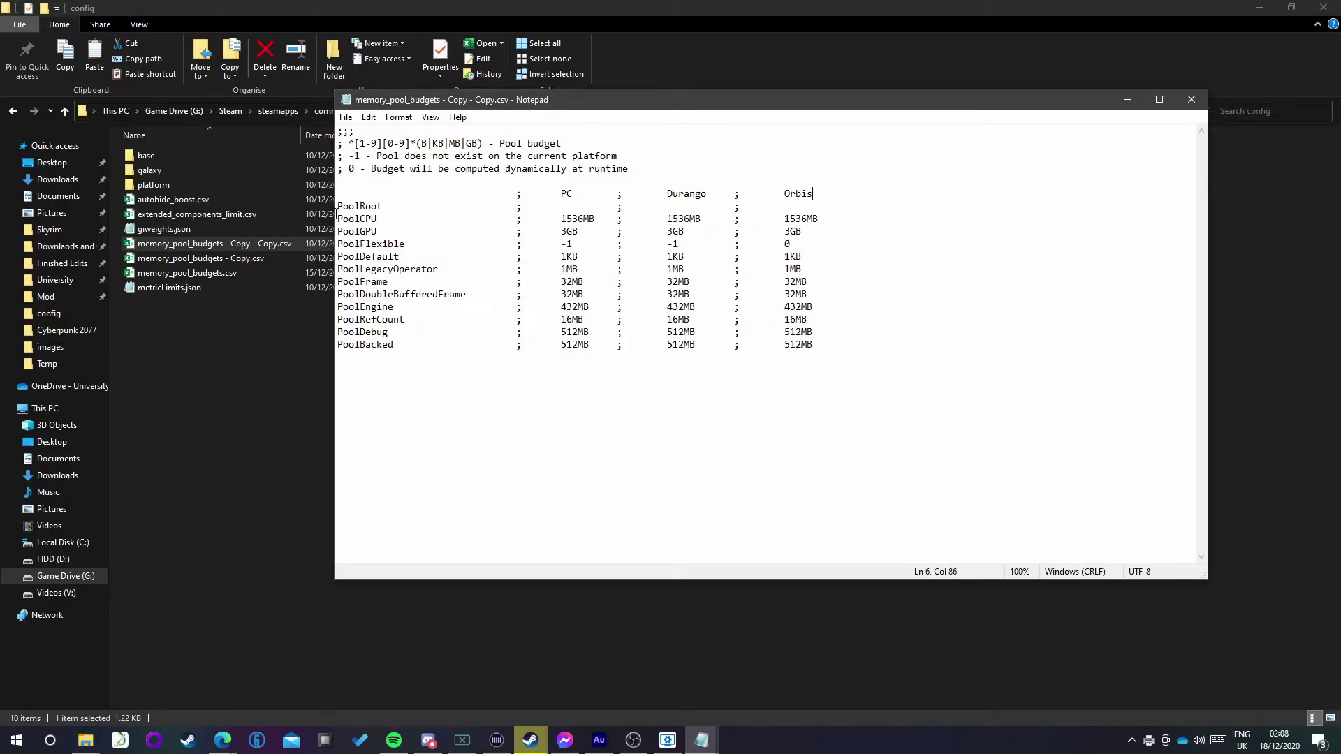
left_click_drag(338, 219, 838, 231)
Step: Maximise the budgets file and bring the memory sizes note to the front
double_click(778, 96)
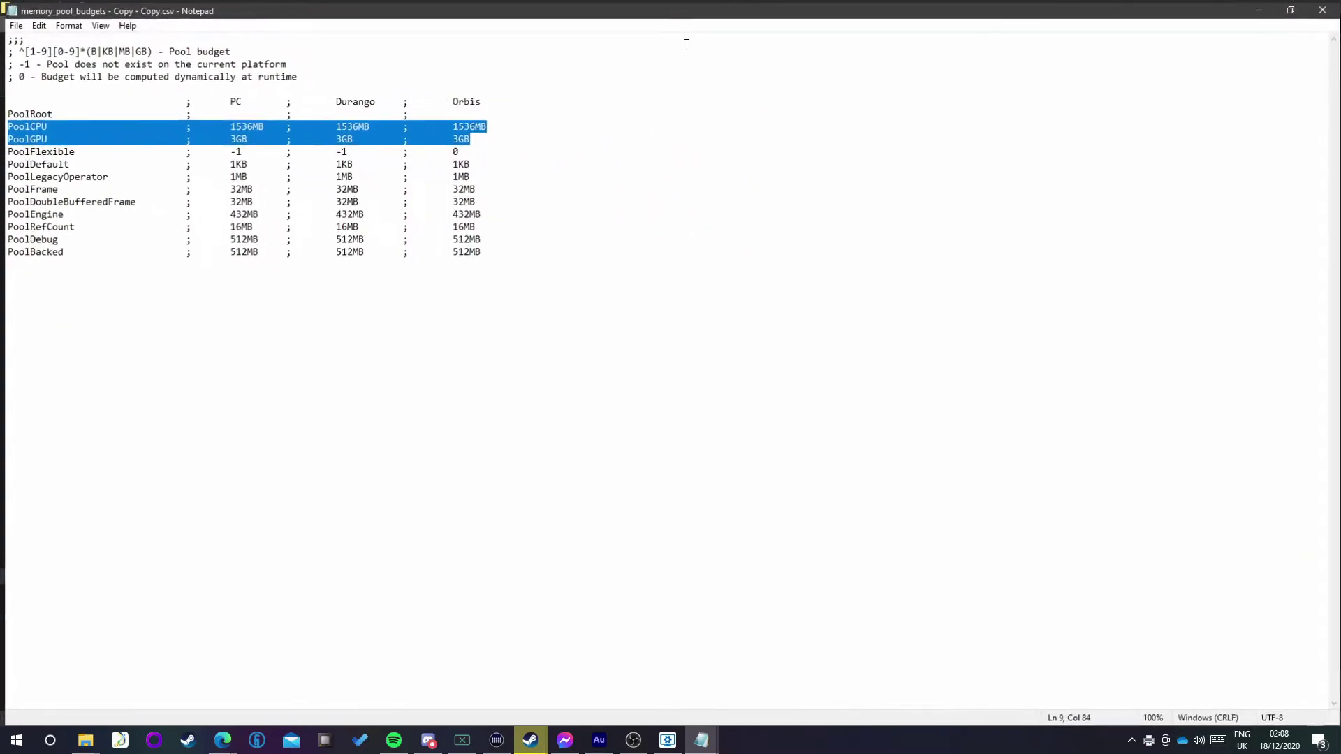
left_click(613, 484)
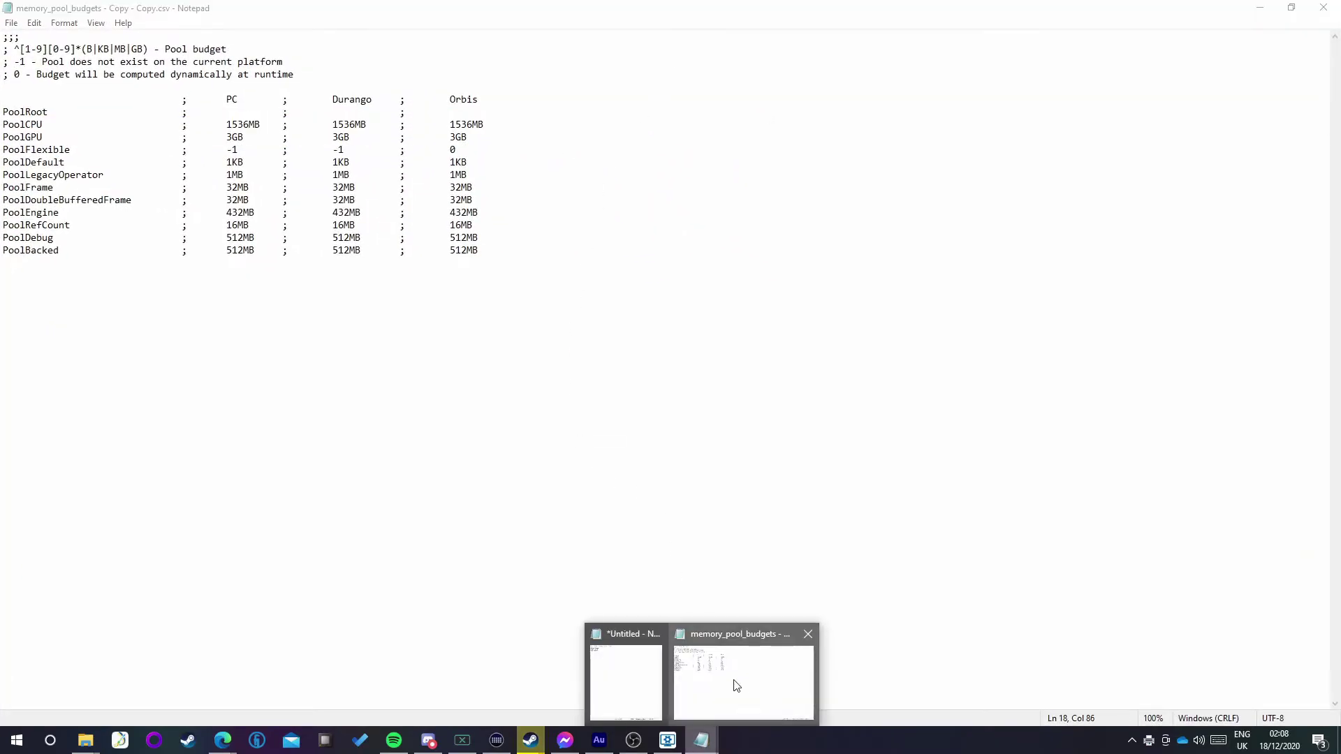
left_click(733, 686)
left_click(917, 127)
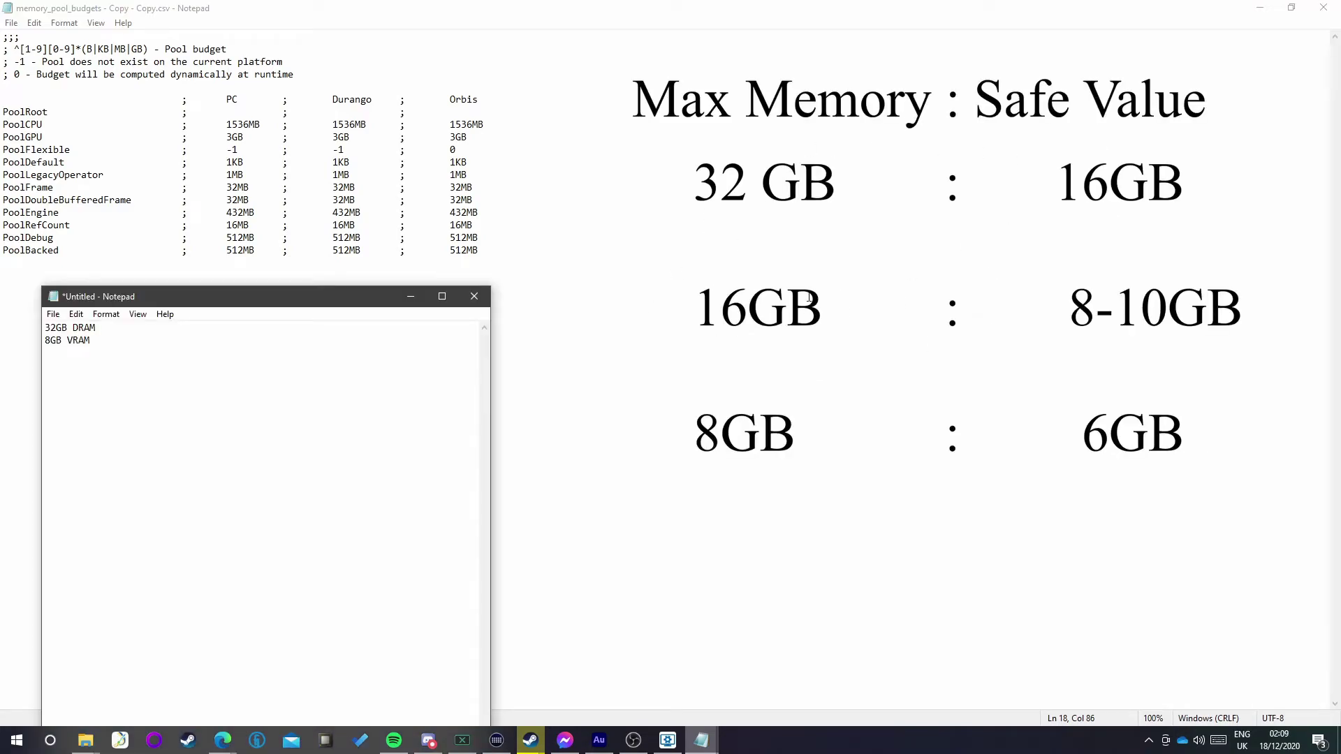
Step: Bring up the memory note and place the caret on its 8GB VRAM line
double_click(245, 130)
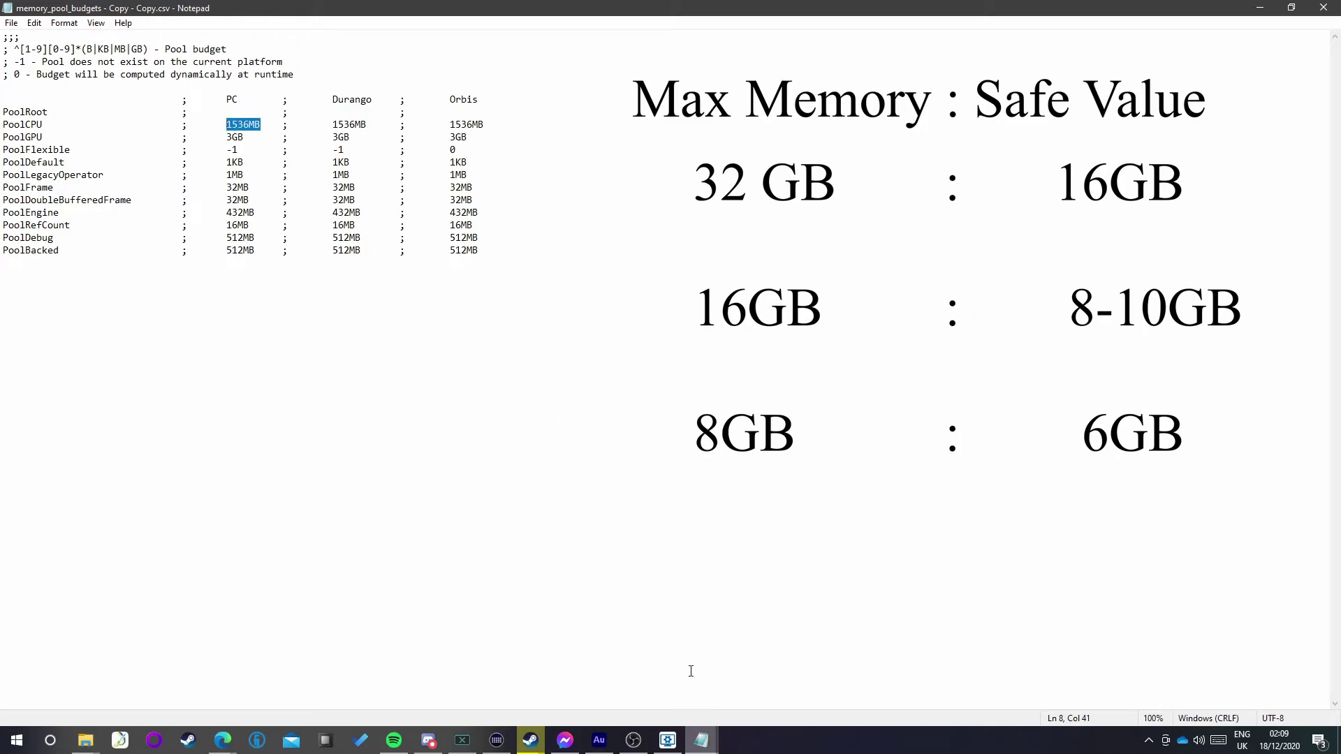
mouse_move(701, 739)
left_click(643, 674)
key("ctrl+a")
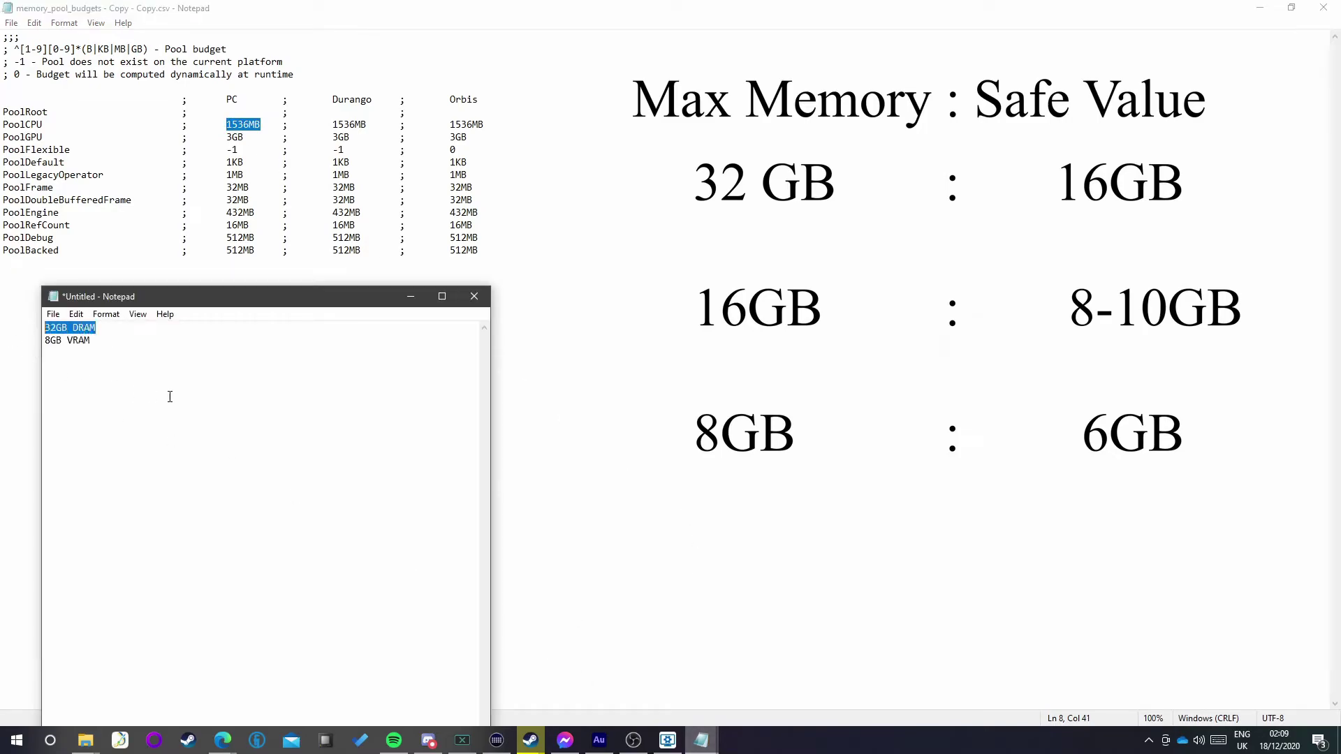
left_click(202, 410)
key("ctrl+a")
left_click(126, 354)
left_click_drag(91, 340, 45, 340)
left_click(95, 339)
left_click_drag(140, 334, 30, 329)
left_click(157, 356)
key("shift+Home")
left_click_drag(127, 288, 183, 262)
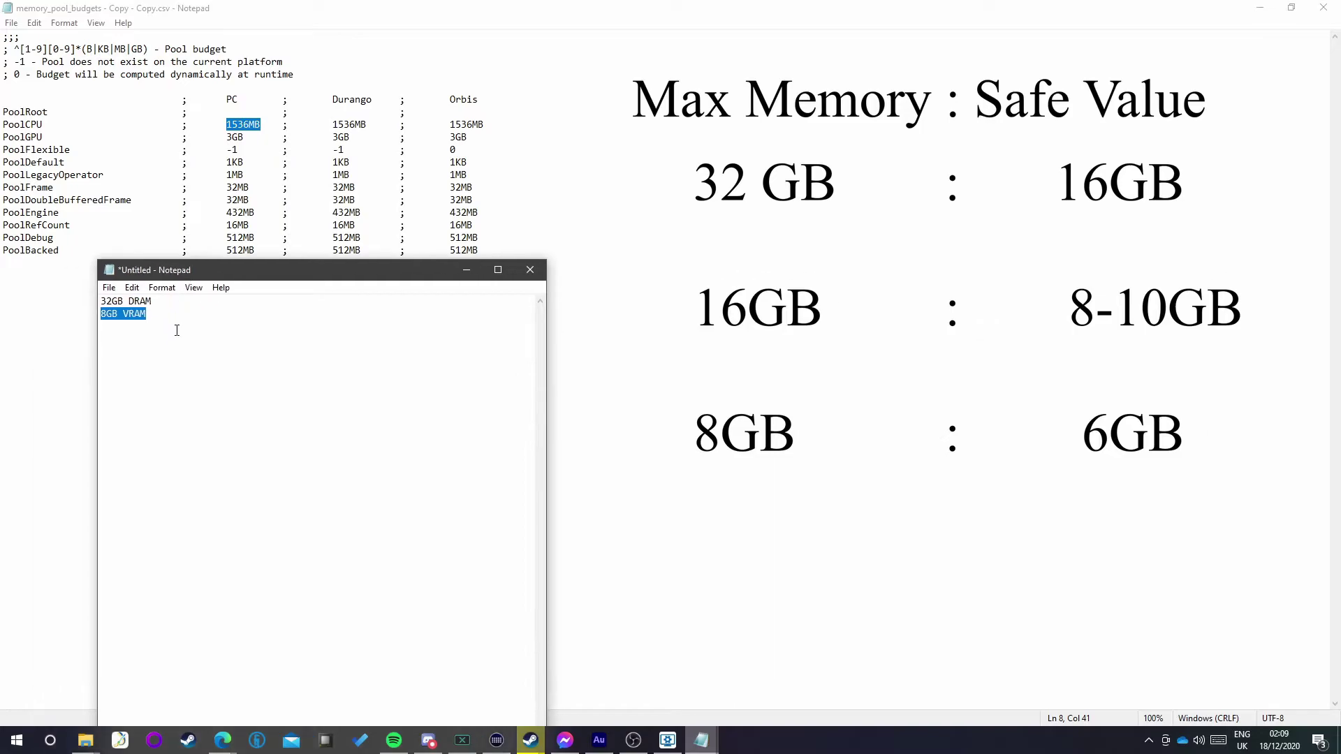
left_click(251, 346)
Step: Add the calculation 0.75*8 to the VRAM line, keeping the note open
type("0.75")
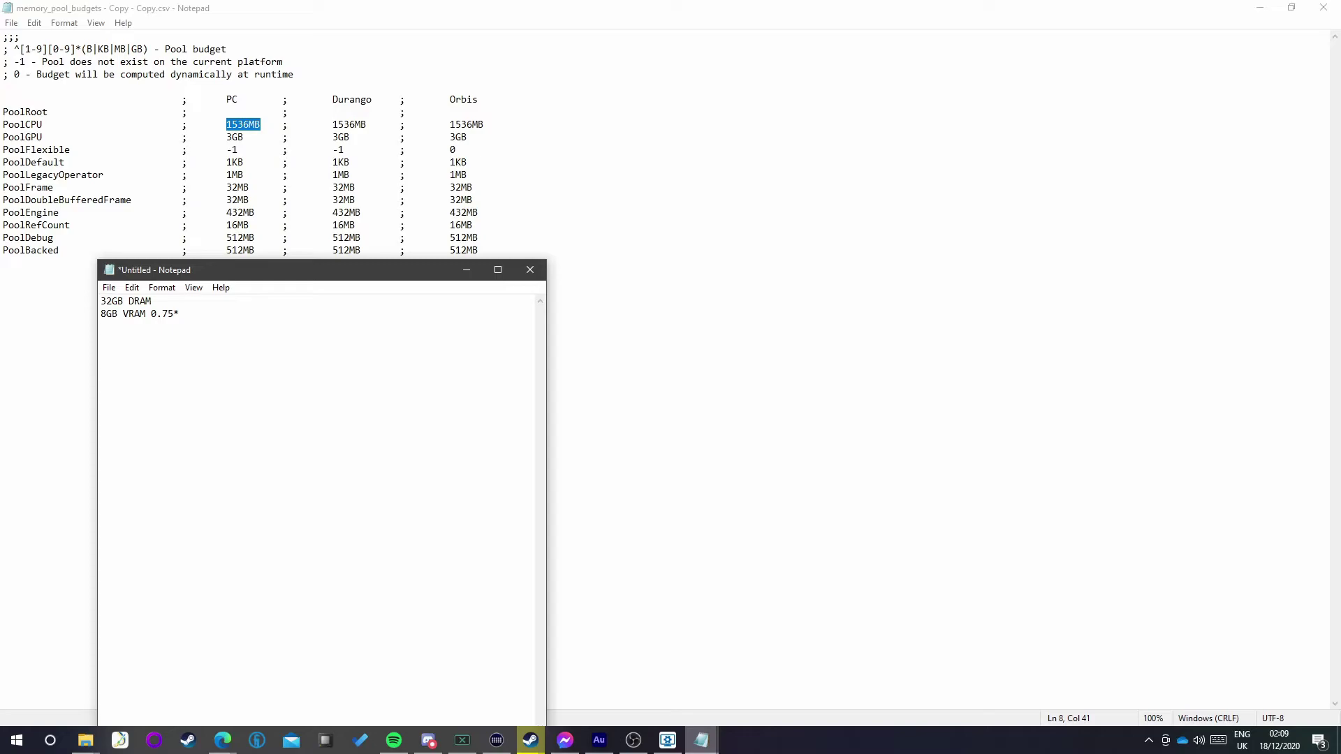
type("*8")
left_click_drag(203, 309, 146, 312)
key("ctrl+a")
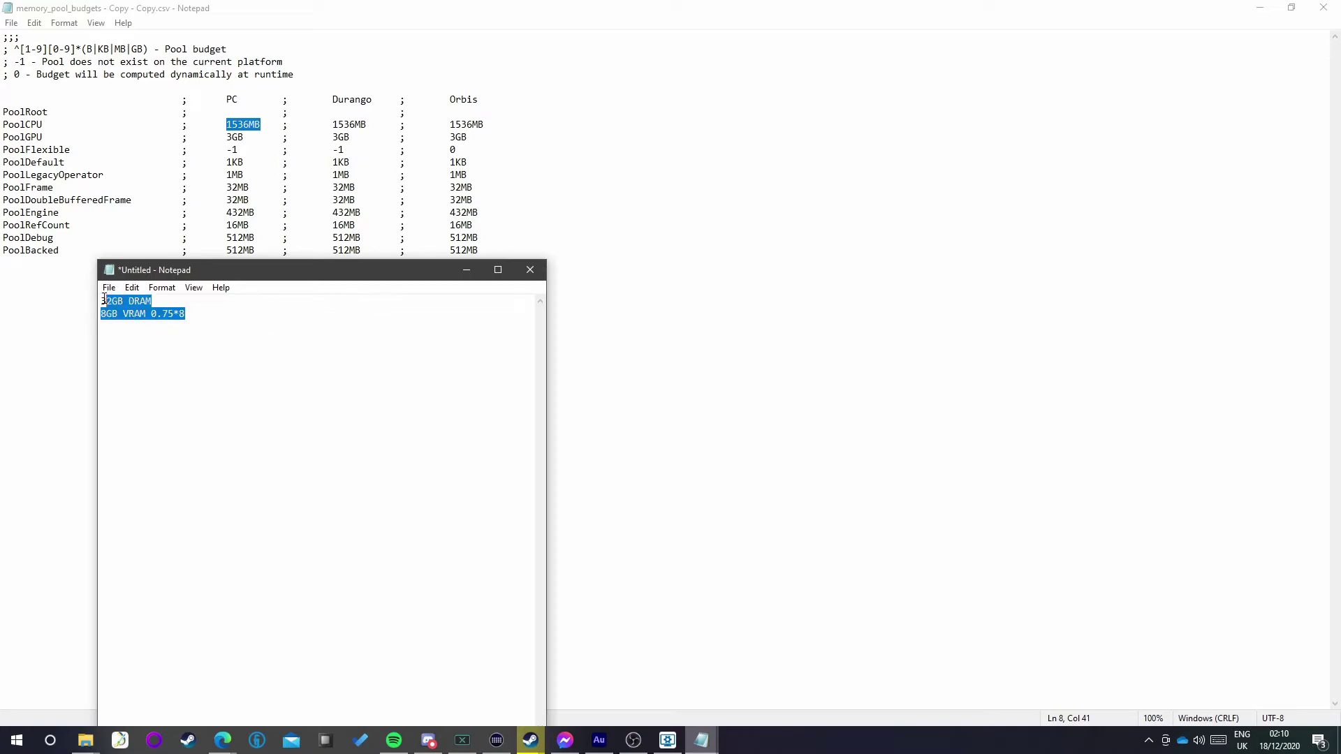
left_click(263, 349)
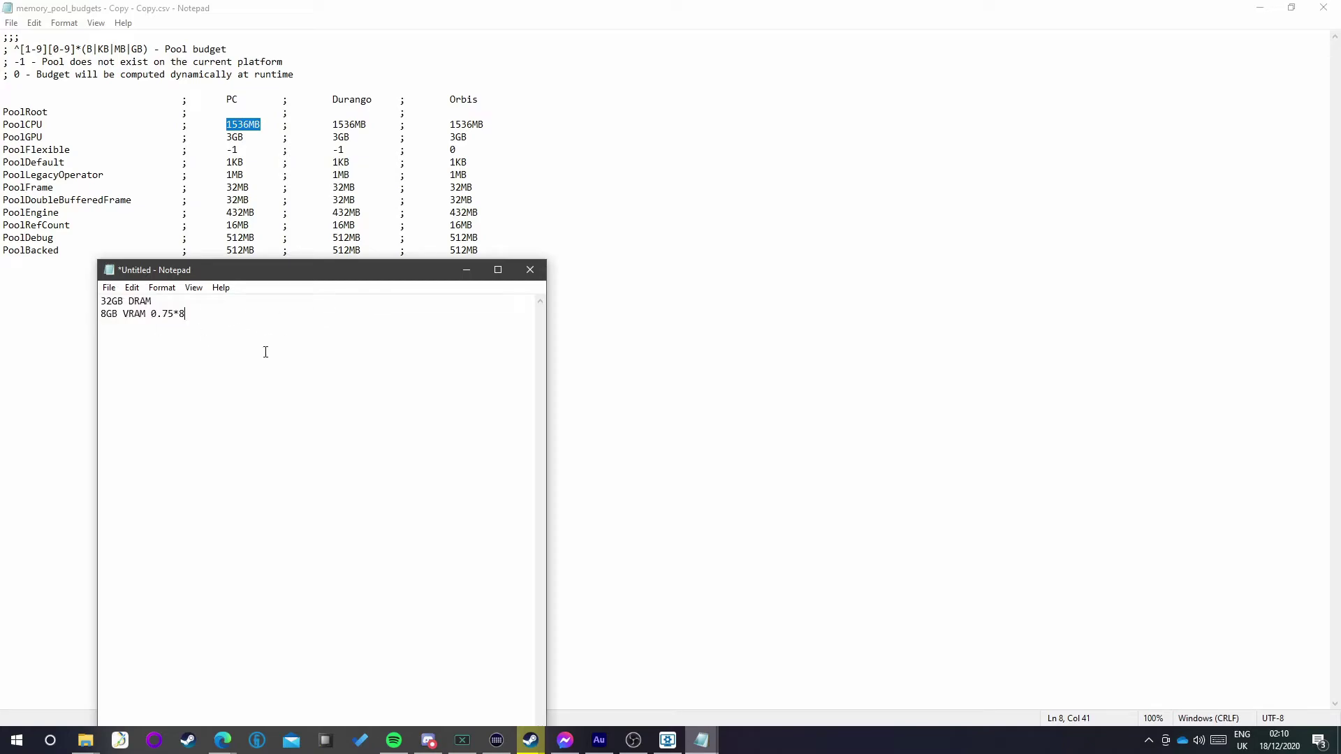
left_click(530, 270)
left_click(755, 370)
Step: Write 16GB for DRAM and complete the VRAM line as 0.75*8 = 6GB
type("16")
key("Down")
key("End")
type("=6")
key("End")
type("GB")
left_click(180, 301)
type("GB")
Step: Move the note to the upper right and select 1536MB in the budgets file
left_click_drag(220, 267, 646, 121)
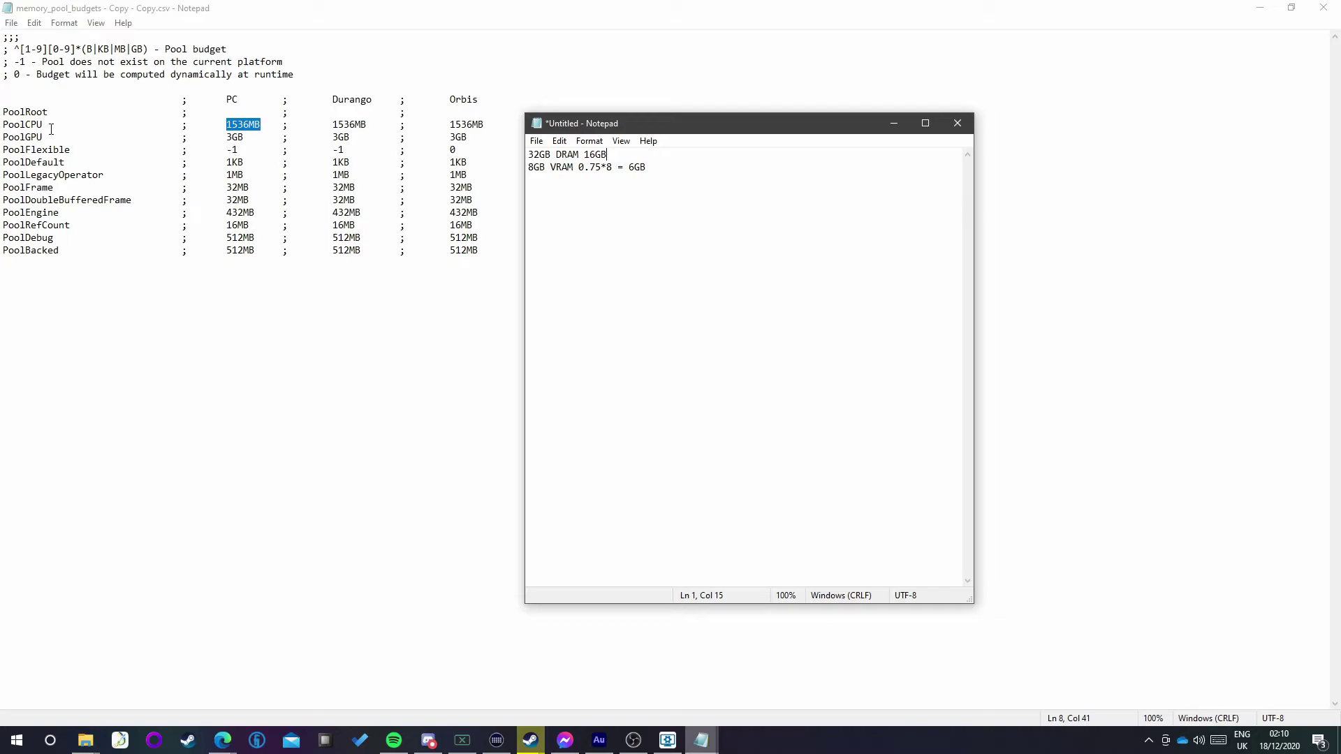
key("alt+Tab")
double_click(239, 124)
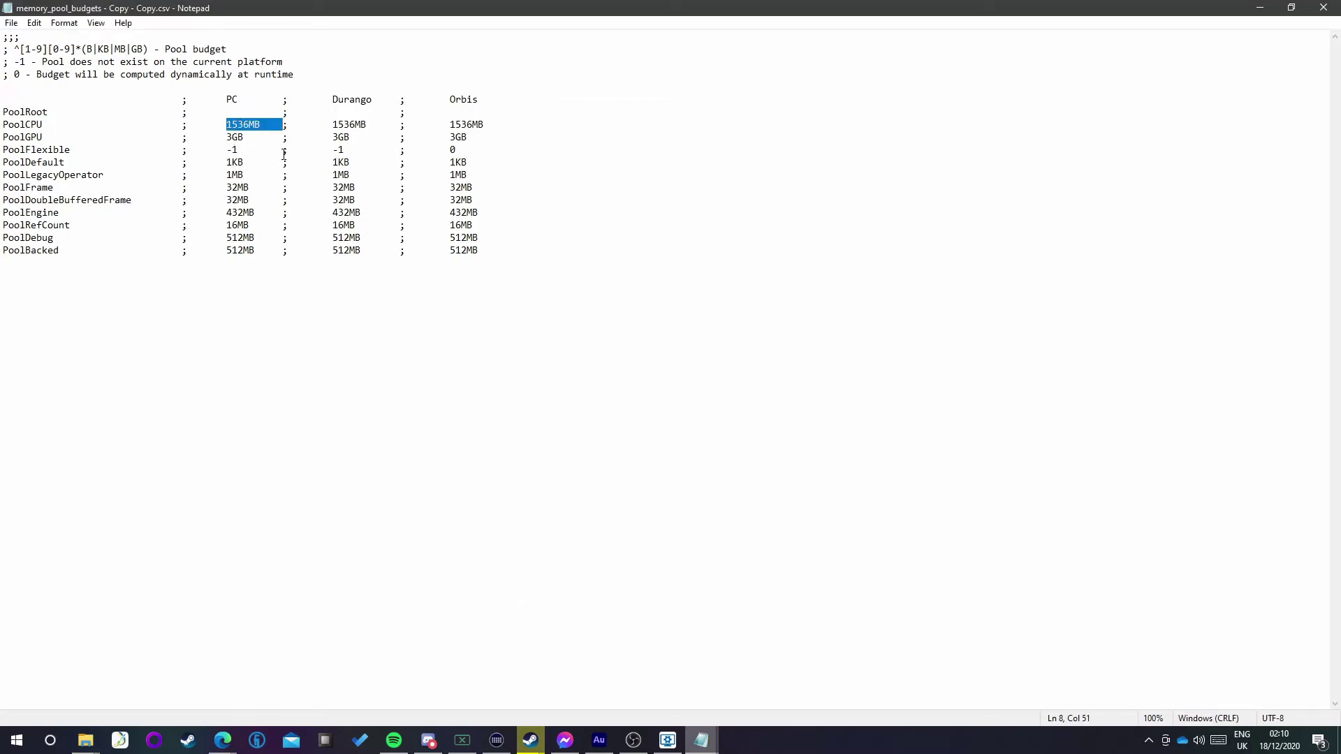
Step: Change the PC values to 16GB for PoolCPU and 6GB for PoolGPU
type("16")
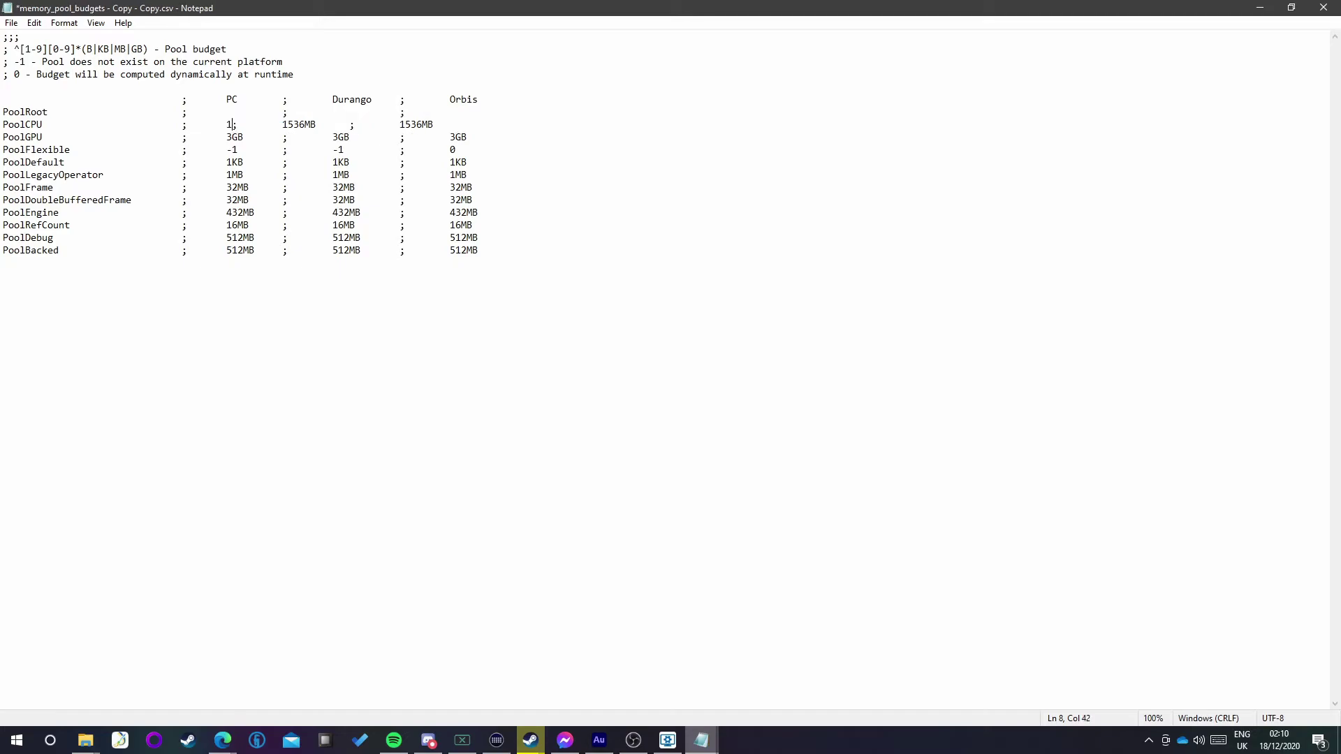
type("GB")
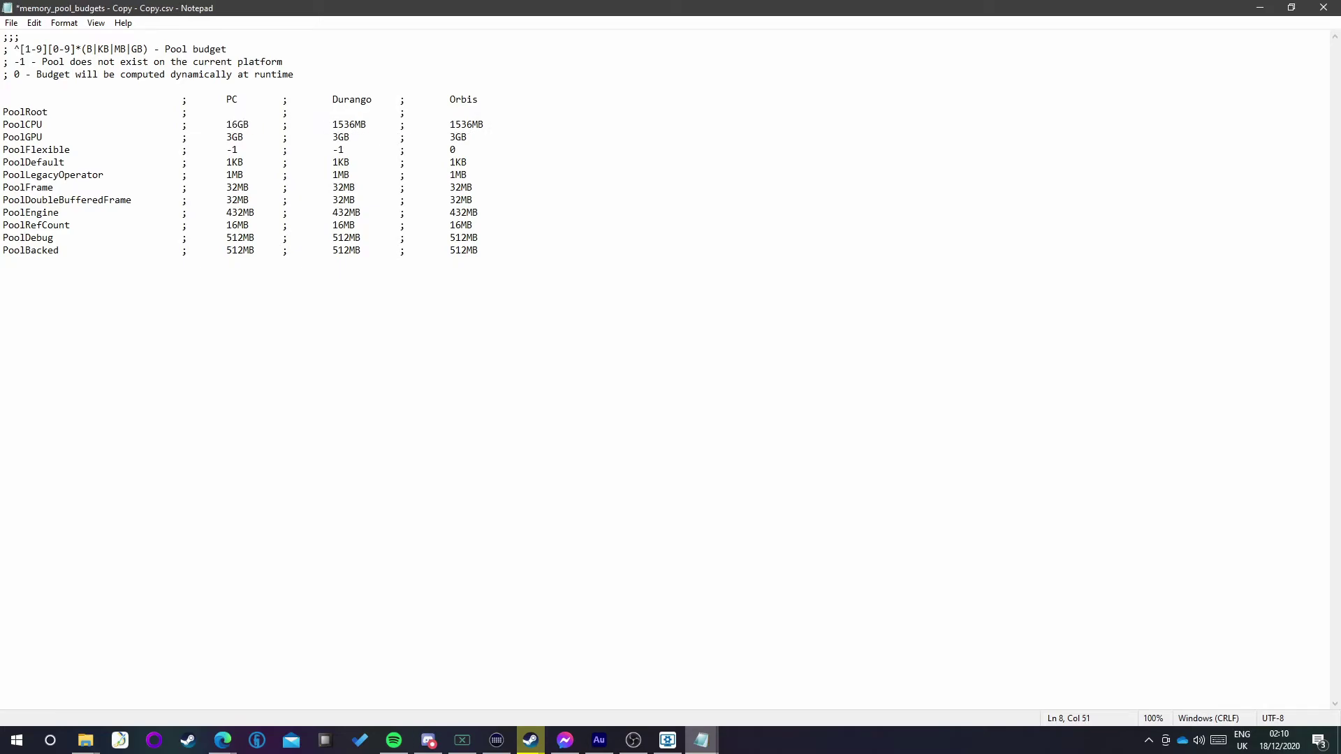
left_click(258, 137)
double_click(236, 134)
key("BackSpace")
type("6G")
Step: Save the edited budgets copy and close Notepad
left_click_drag(249, 124, 226, 143)
left_click(241, 149)
key("ctrl+s")
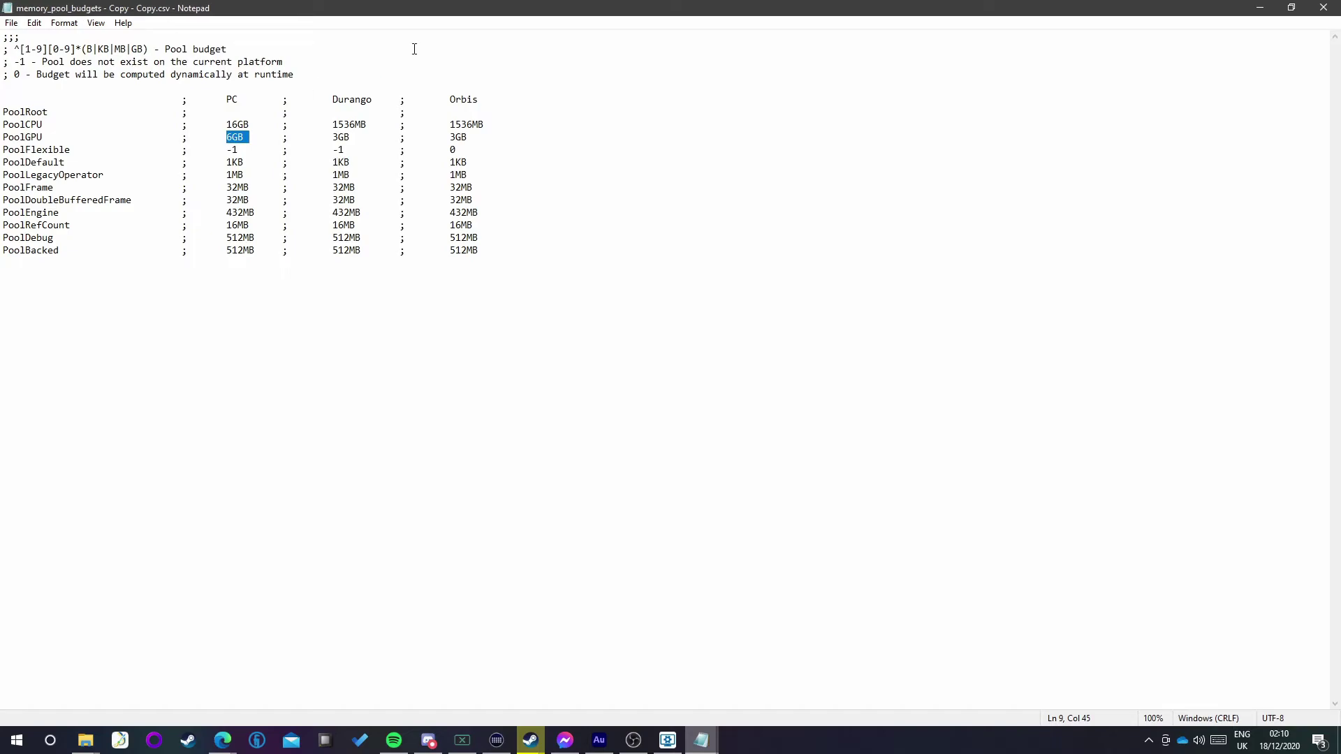
left_click(1332, 7)
left_click(300, 243)
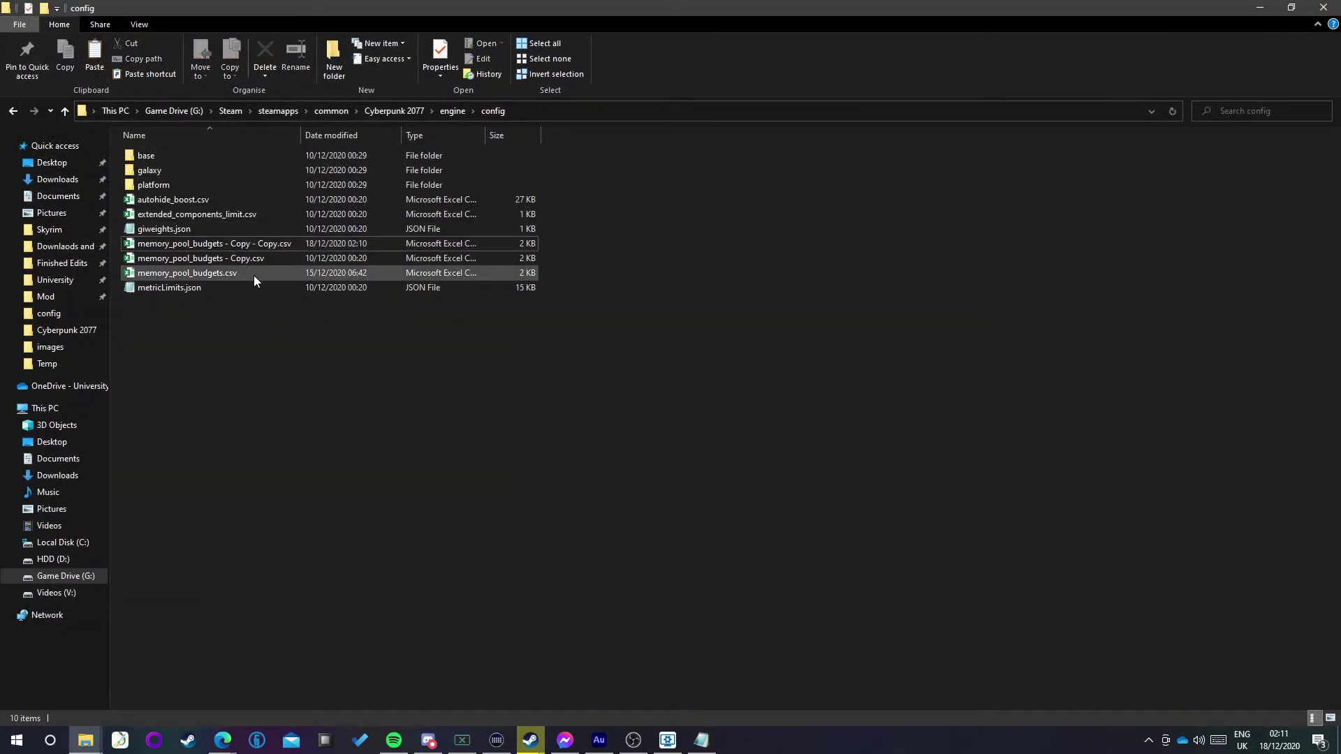
left_click(381, 257)
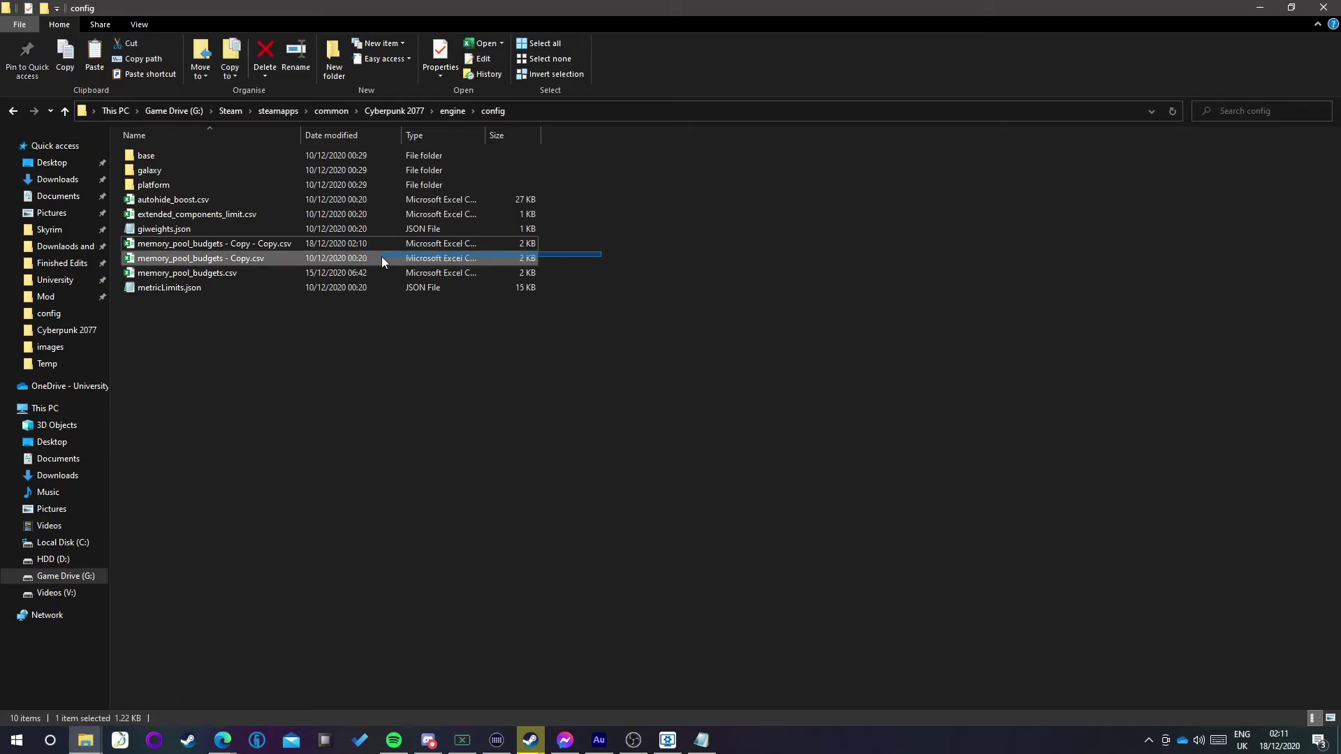
left_click(630, 269)
left_click_drag(605, 273, 183, 274)
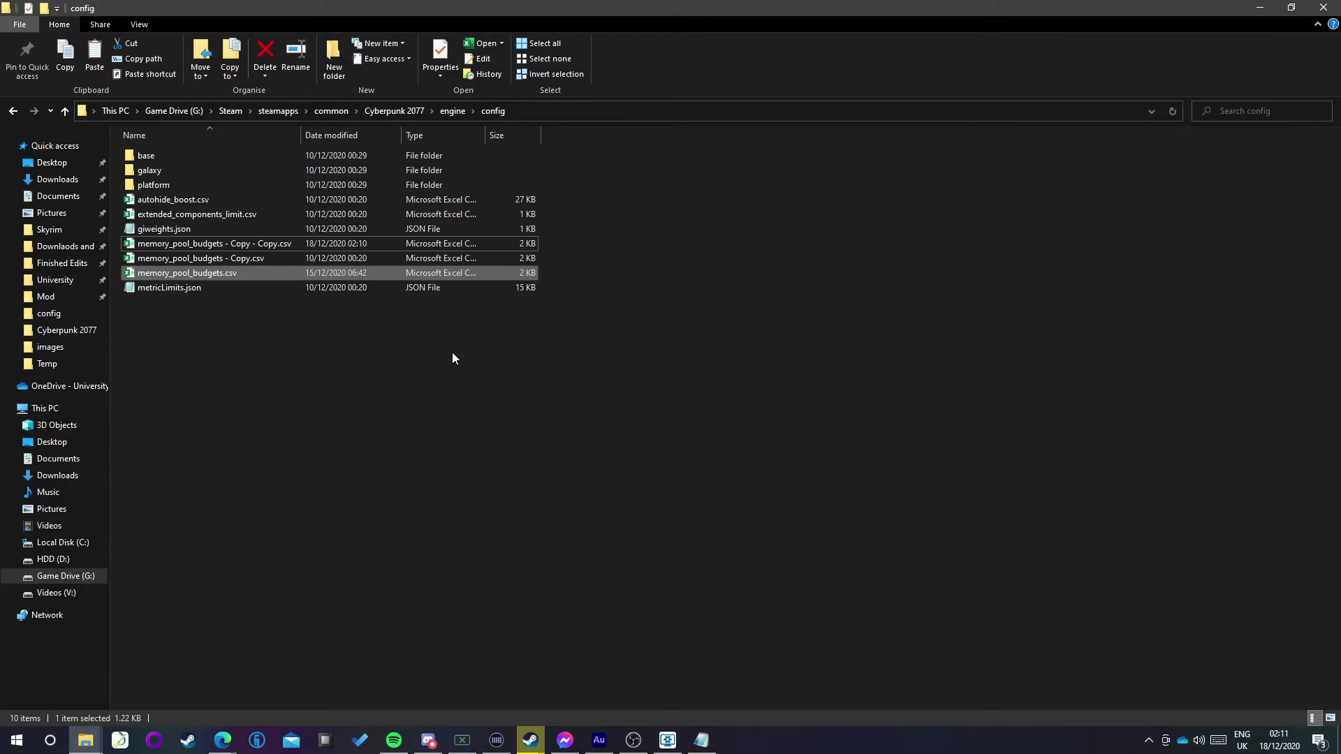
left_click(435, 274)
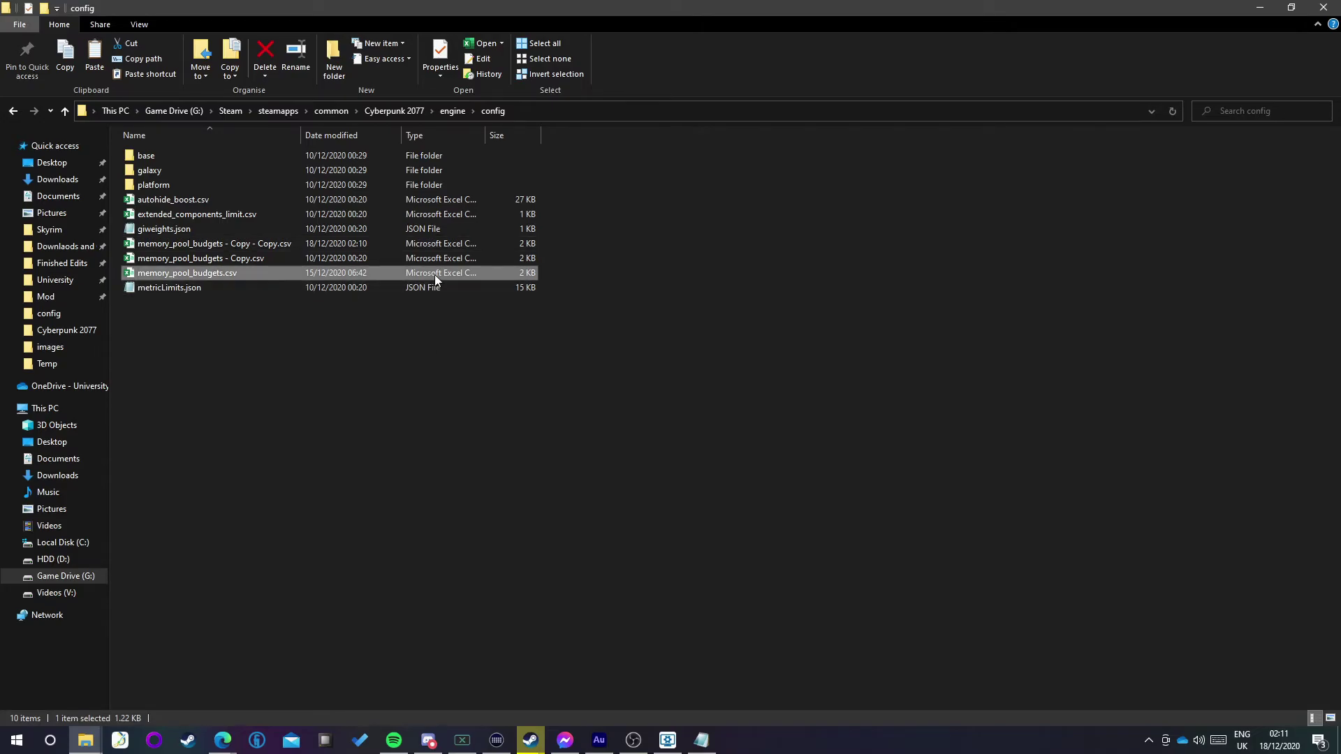
right_click(434, 275)
left_click(492, 309)
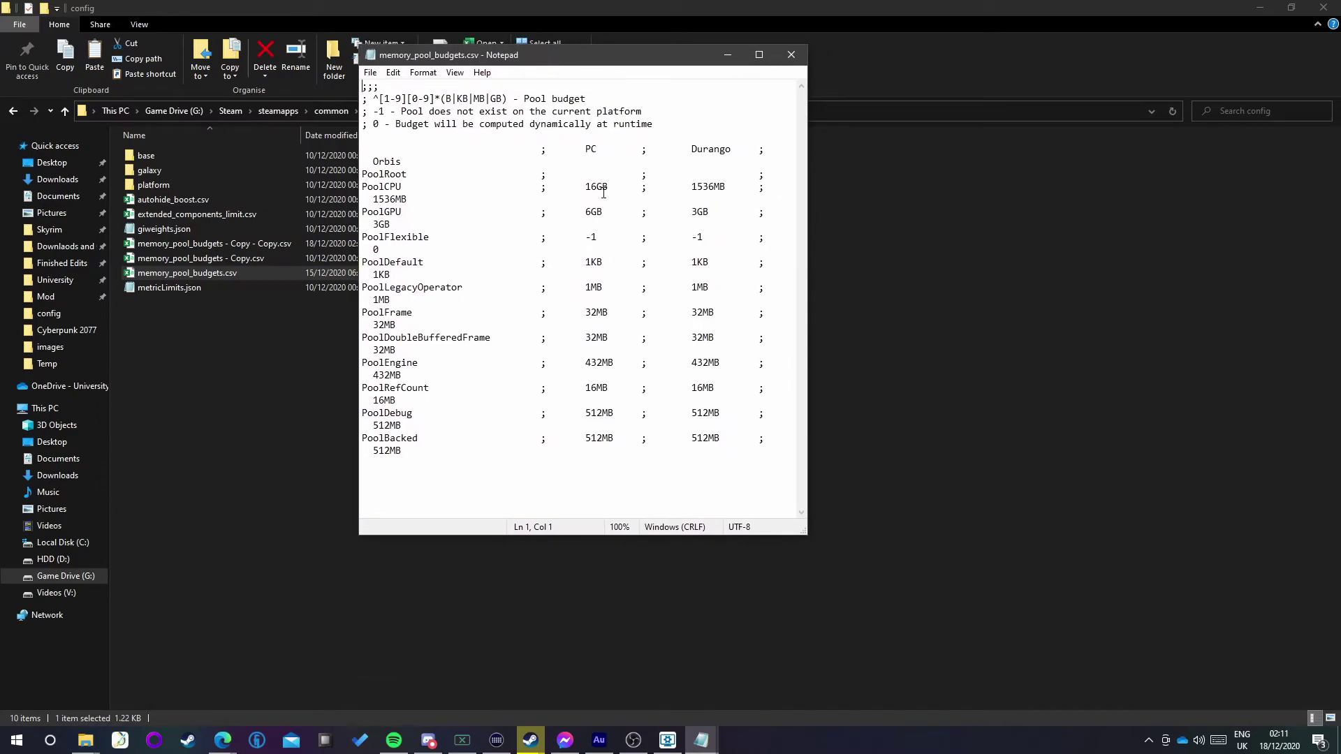
left_click_drag(615, 187, 585, 187)
type("0")
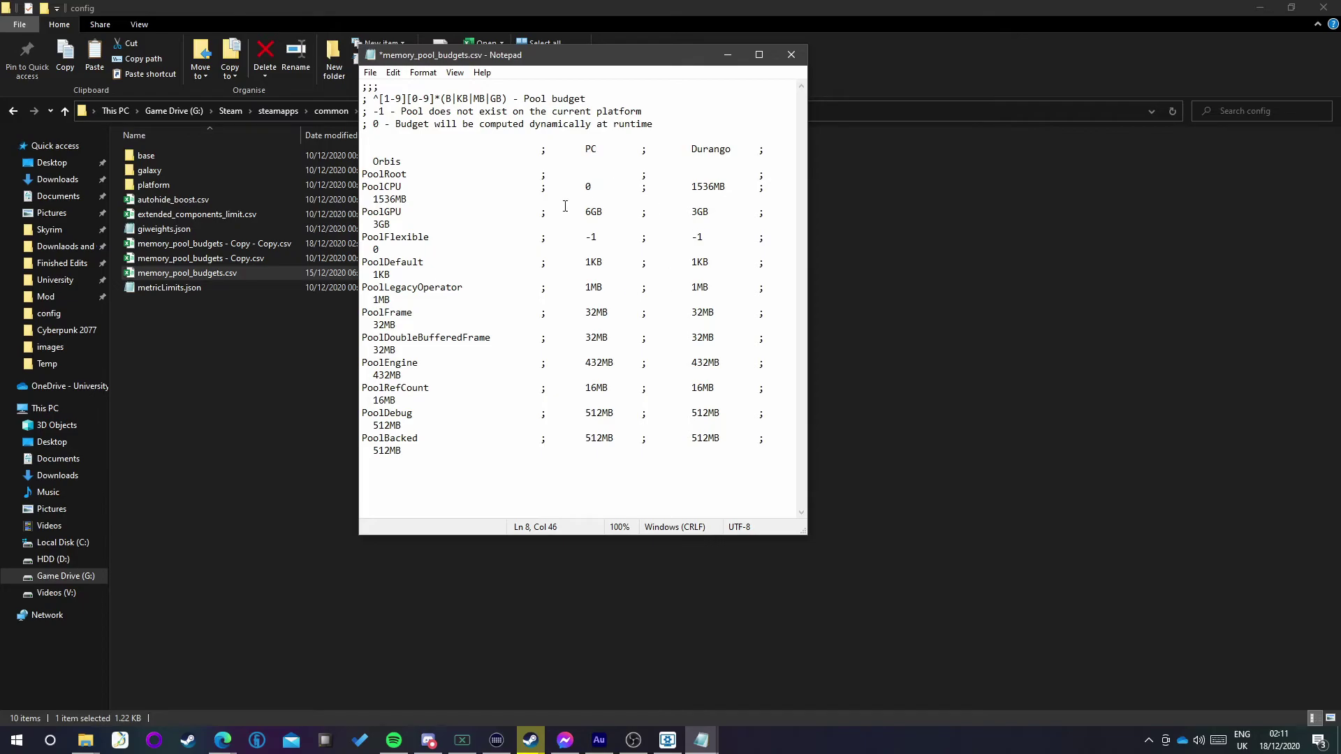
left_click(759, 55)
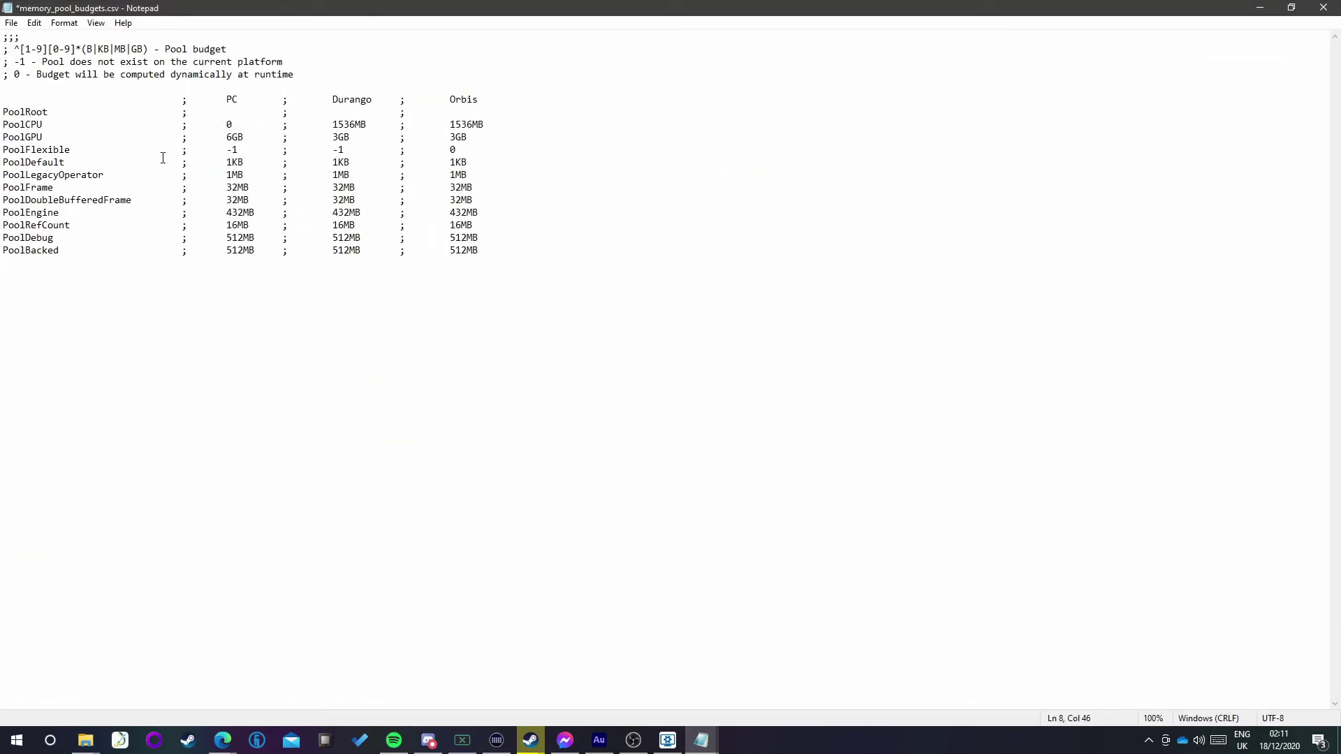
key("Right")
key("Right")
key("Right")
key("Right")
key("Right")
key("Right")
key("shift+Right")
key("shift+Right")
key("Down")
left_click_drag(314, 69, 43, 73)
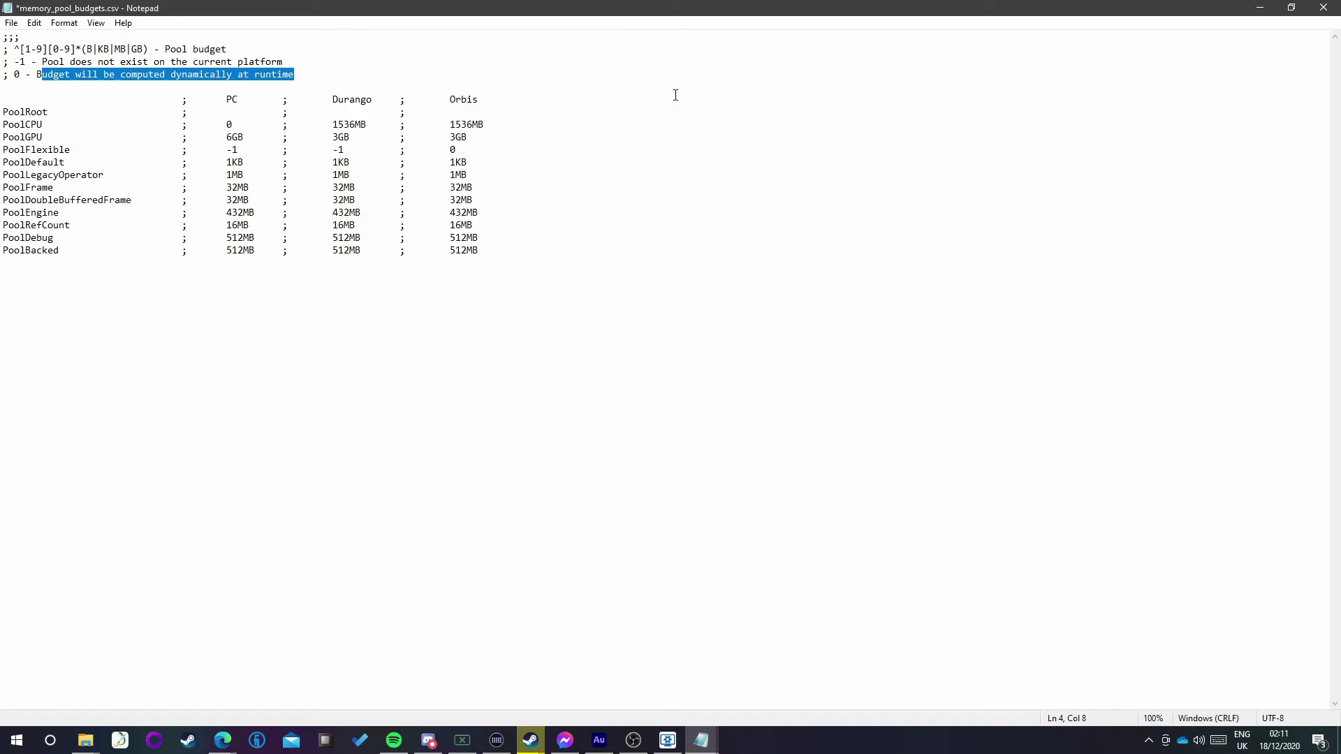
left_click(1325, 7)
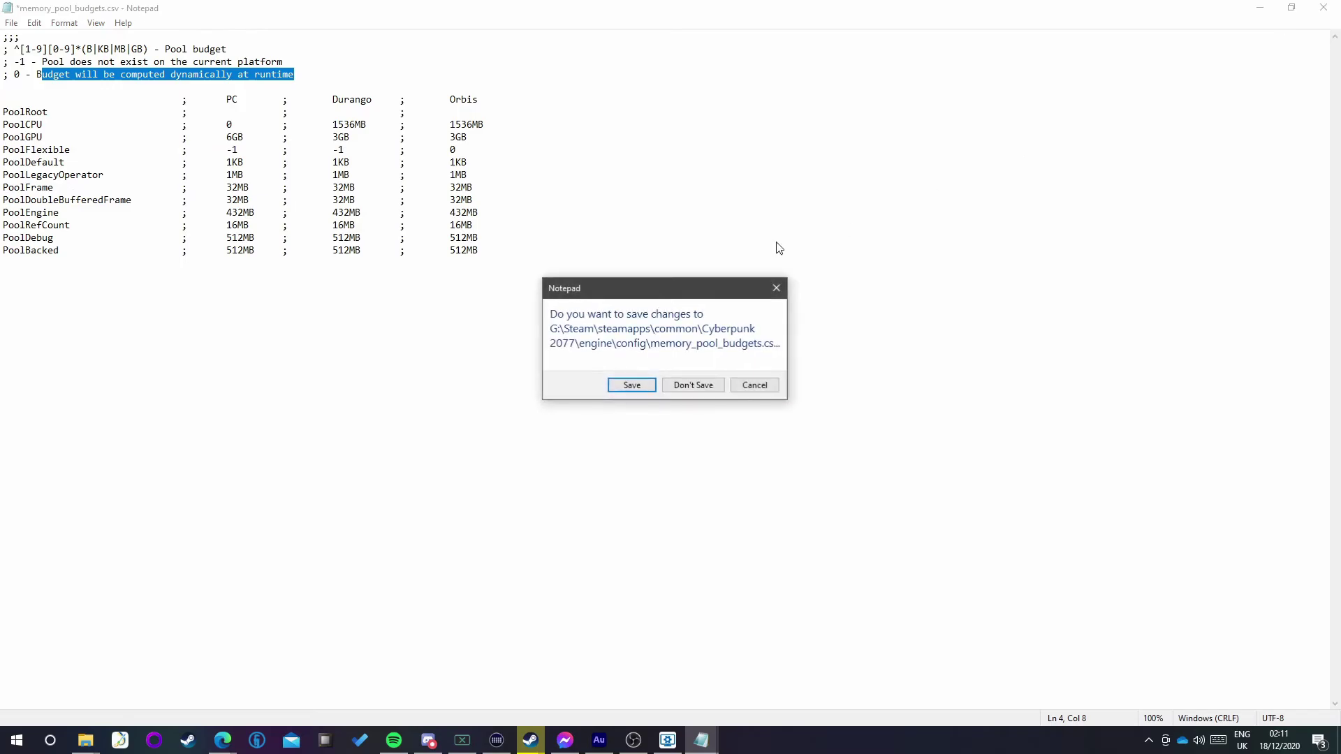
left_click(700, 388)
left_click(489, 347)
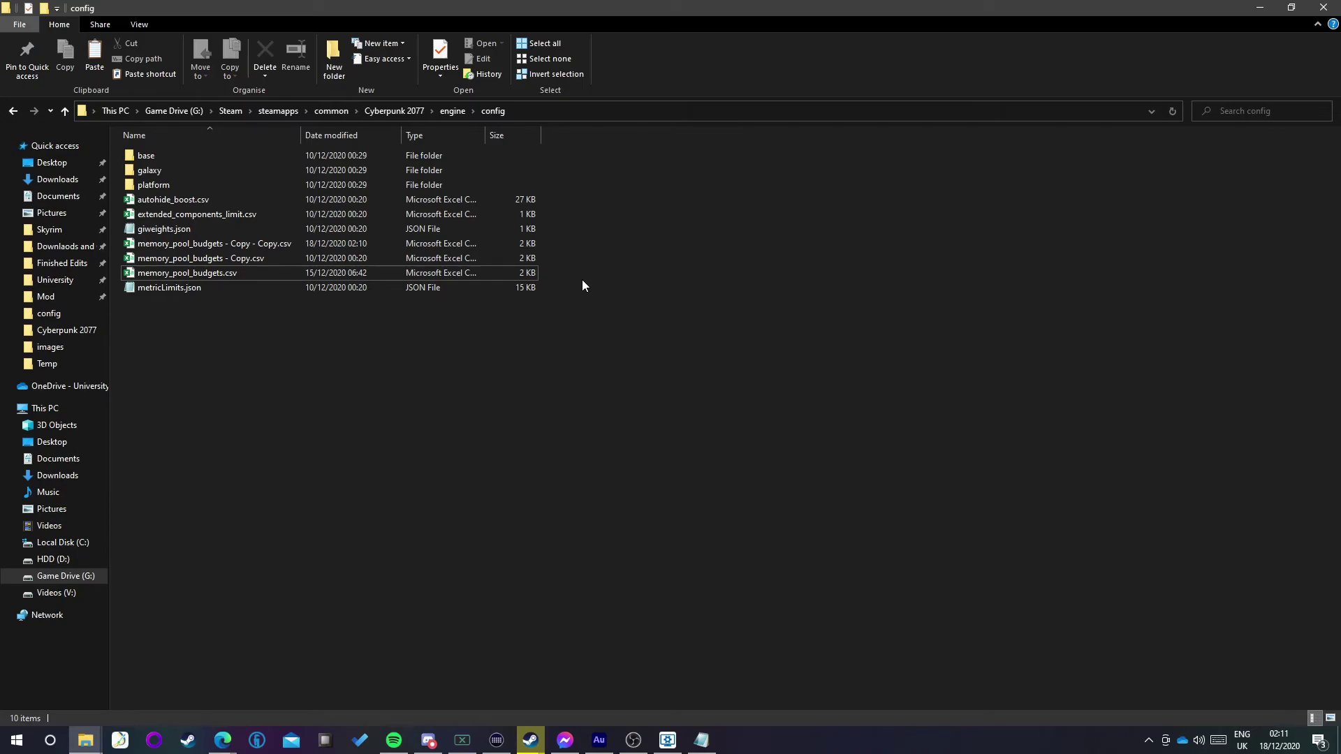
Step: Back in the config folder, select memory_pool_budgets.csv and then its backup copy
left_click(681, 709)
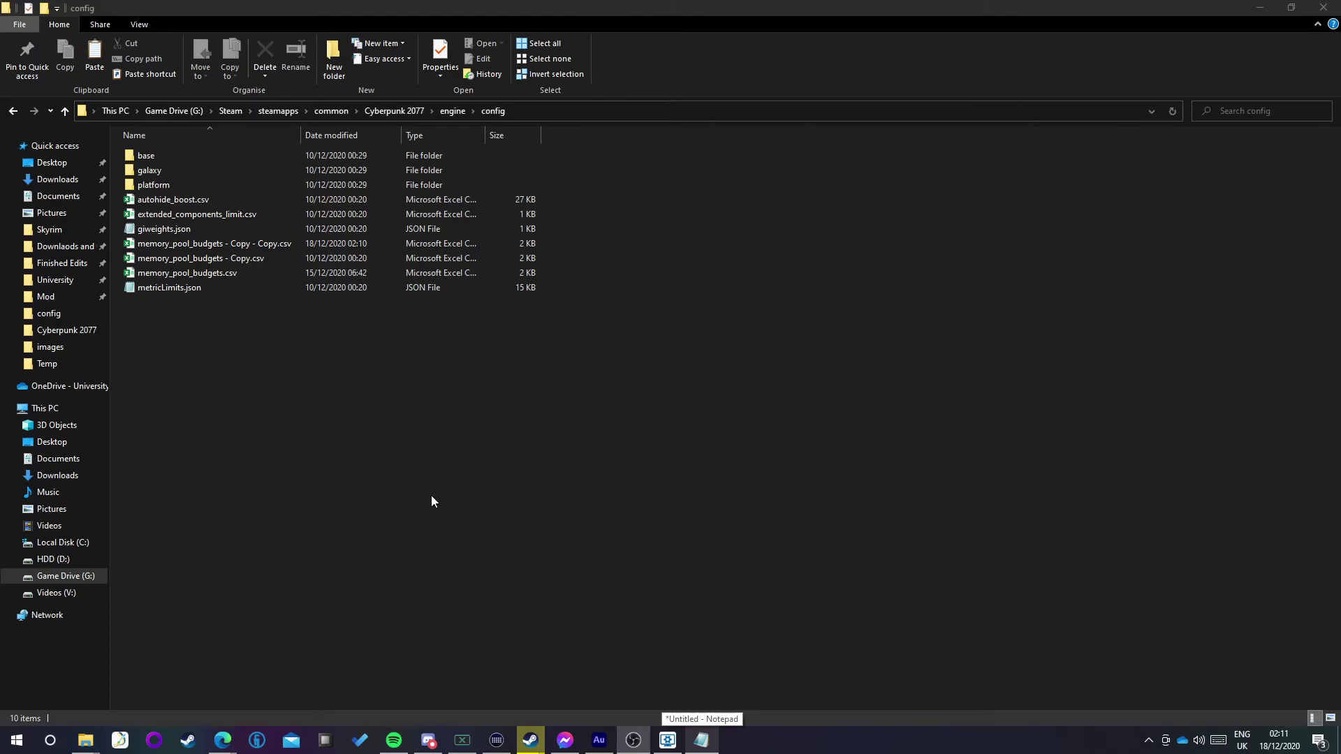
left_click(543, 270)
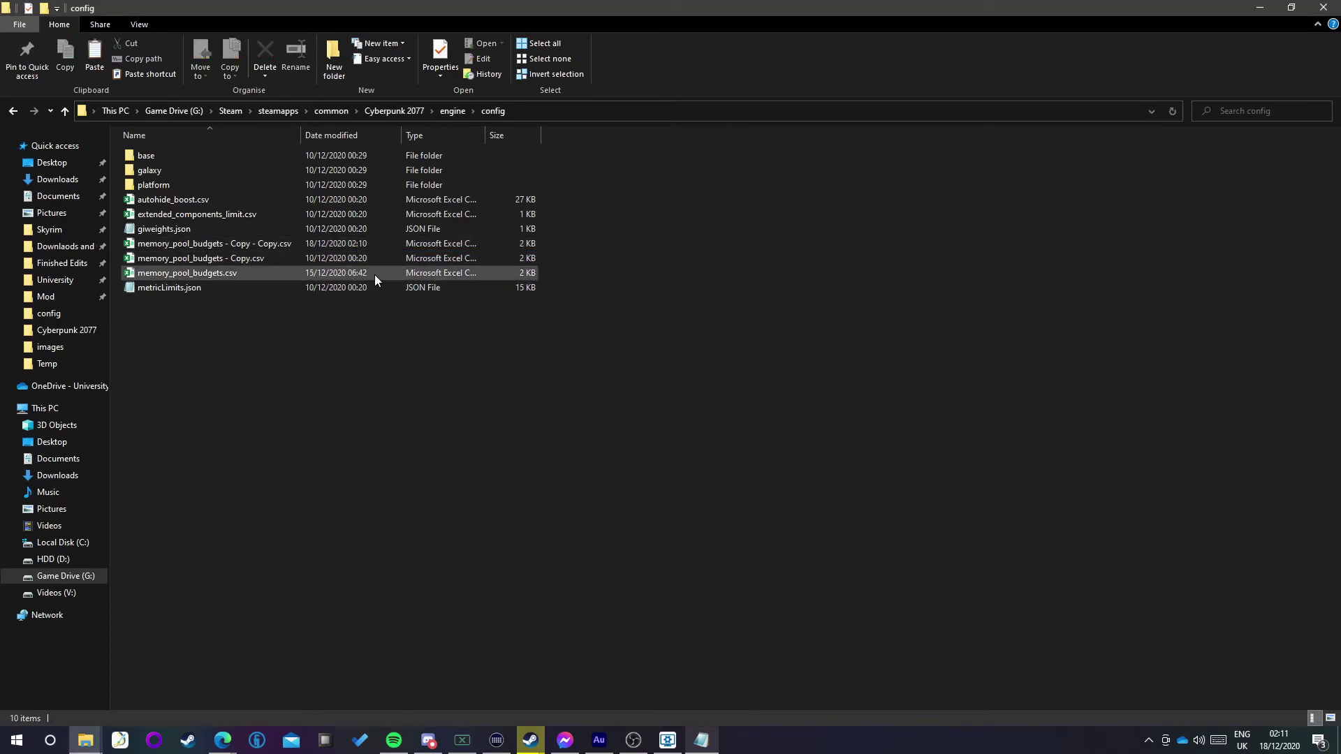
left_click_drag(561, 268, 108, 275)
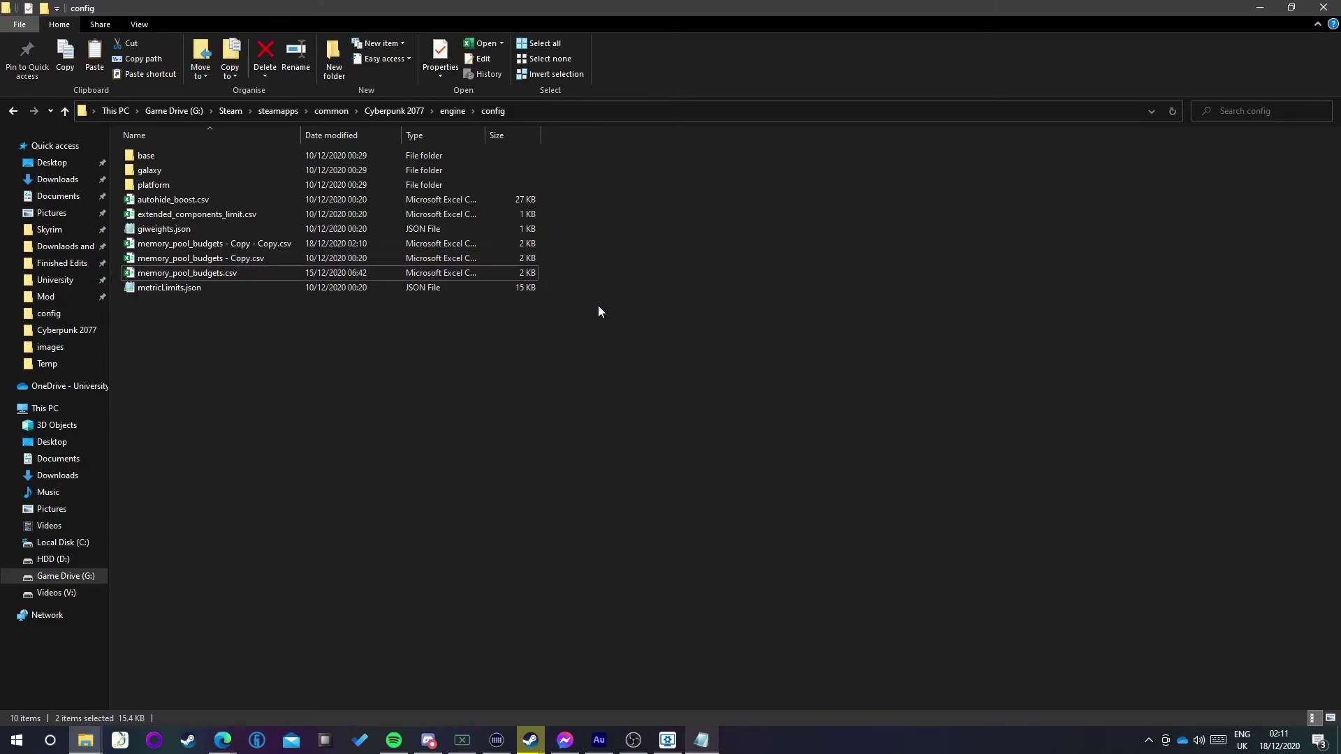
left_click(229, 263)
Step: Keep the backup named 'memory_pool_budgets - Copy.csv' and open memory_pool_budgets.csv in Excel
key("F2")
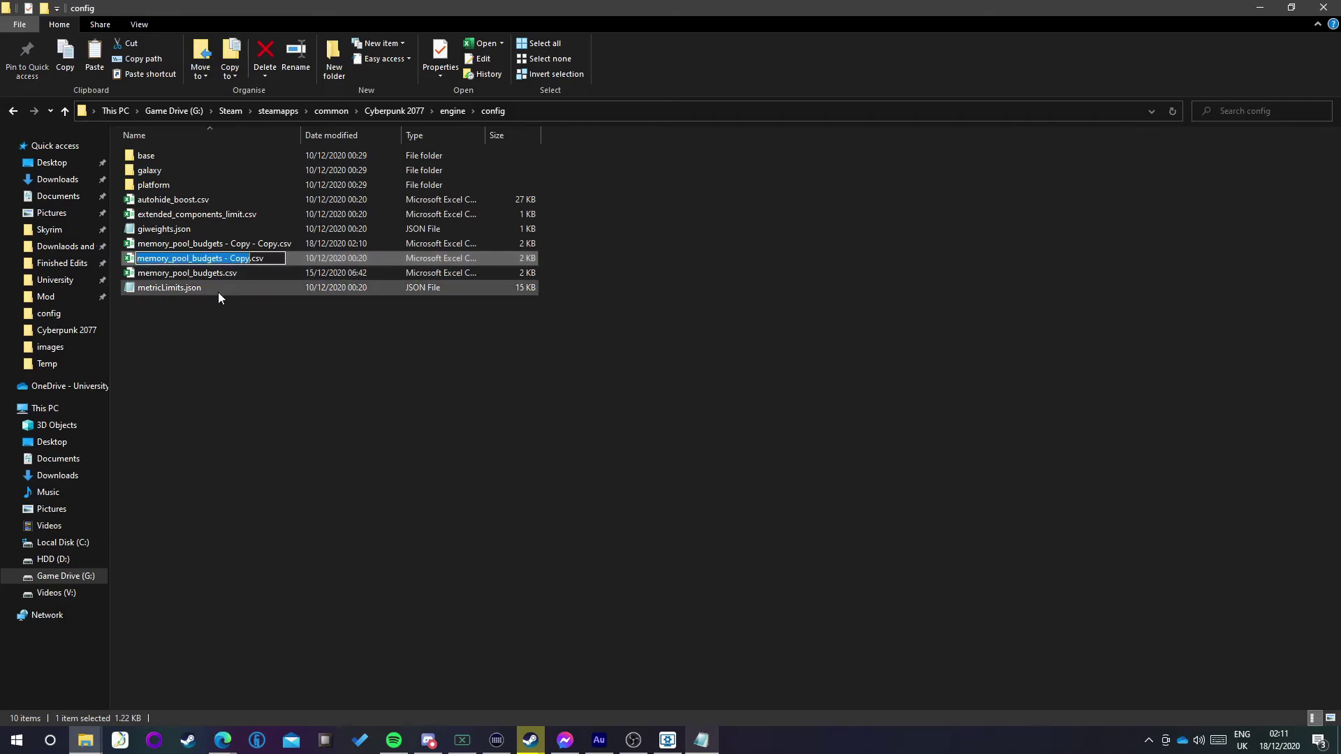
left_click(225, 258)
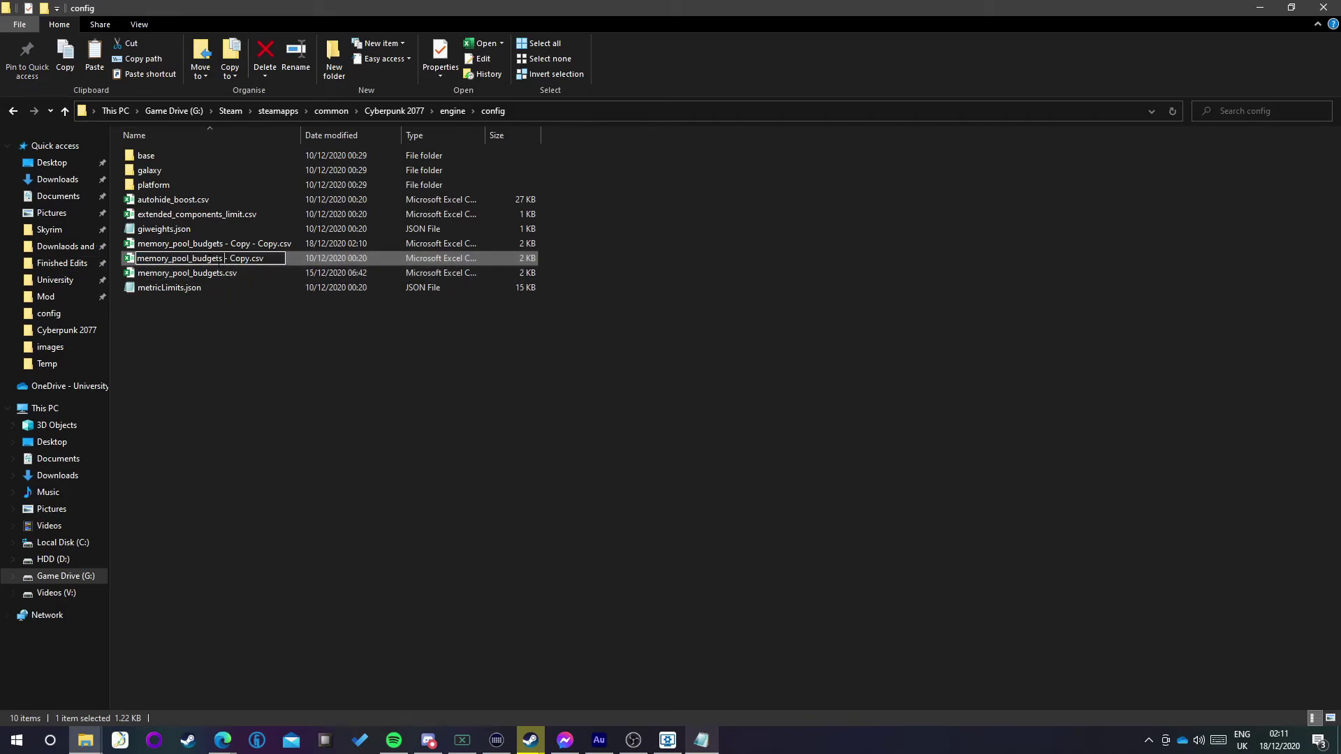
left_click_drag(223, 258, 250, 262)
key("BackSpace")
key("Return")
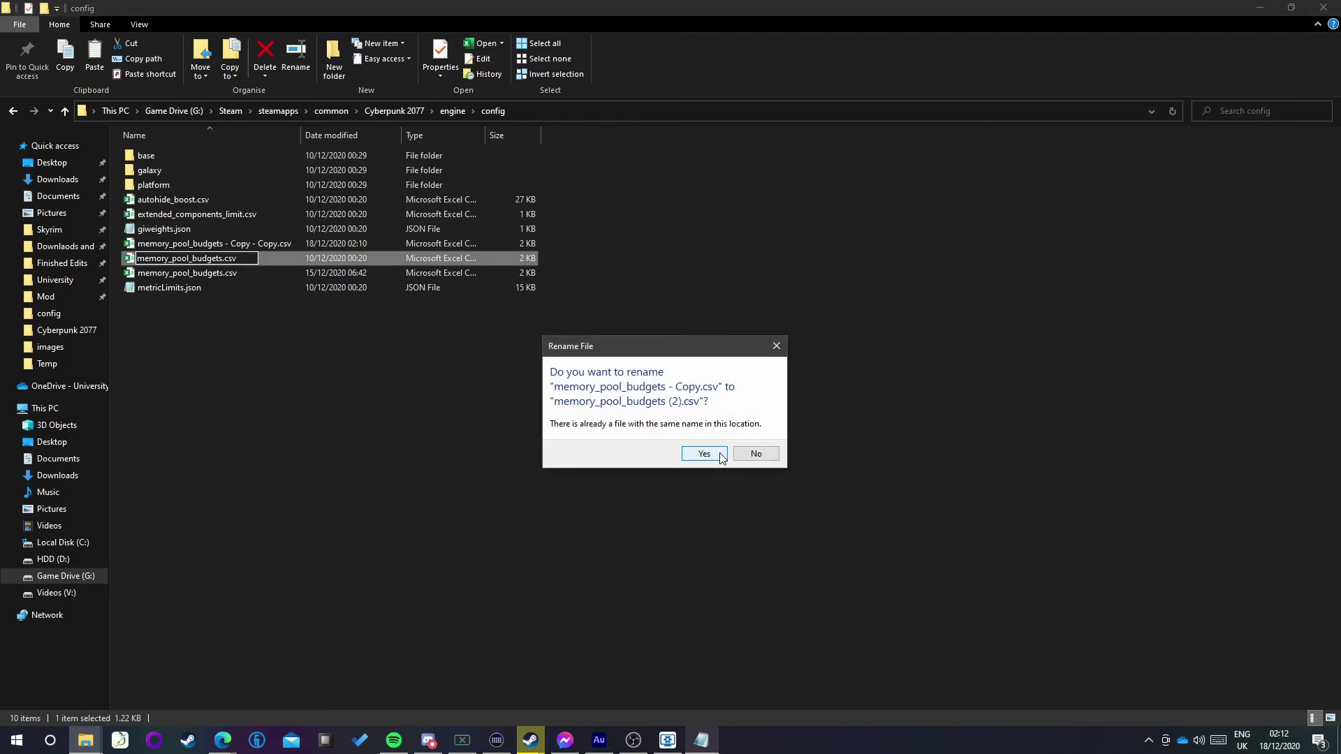
left_click(755, 456)
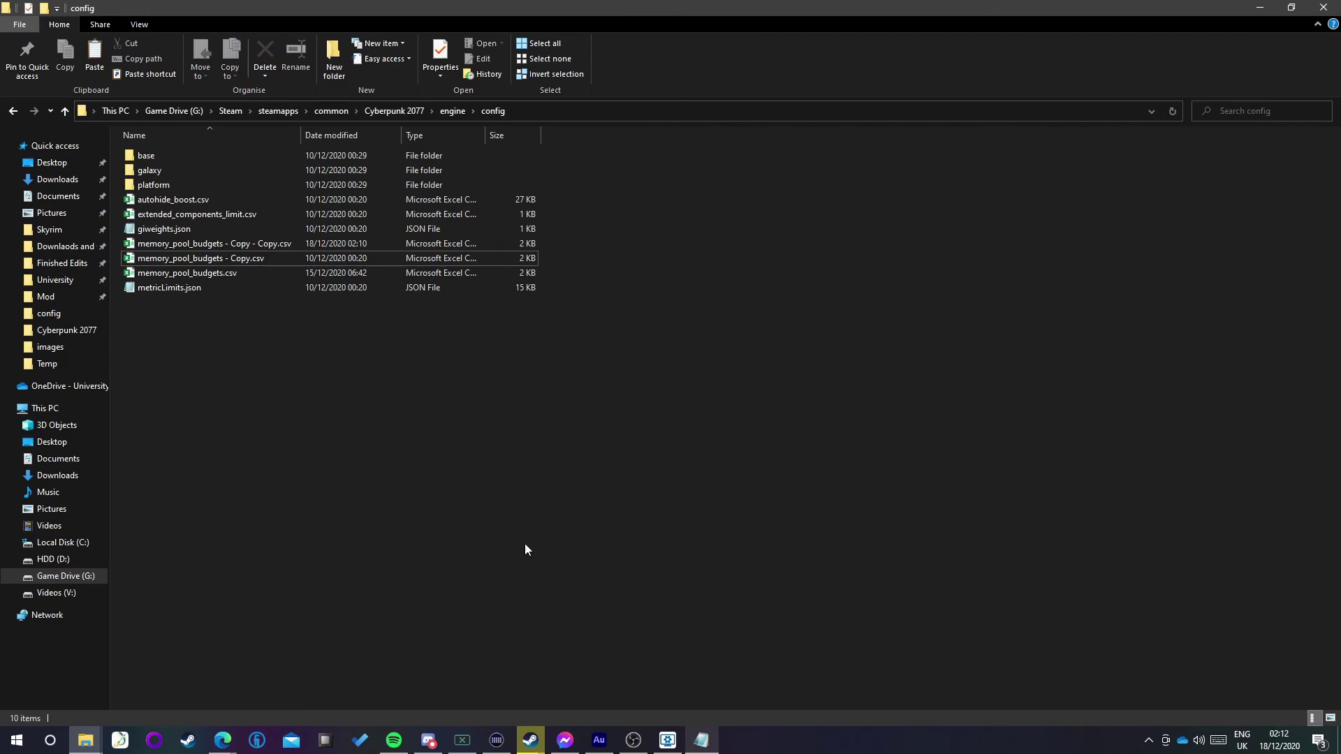
double_click(185, 273)
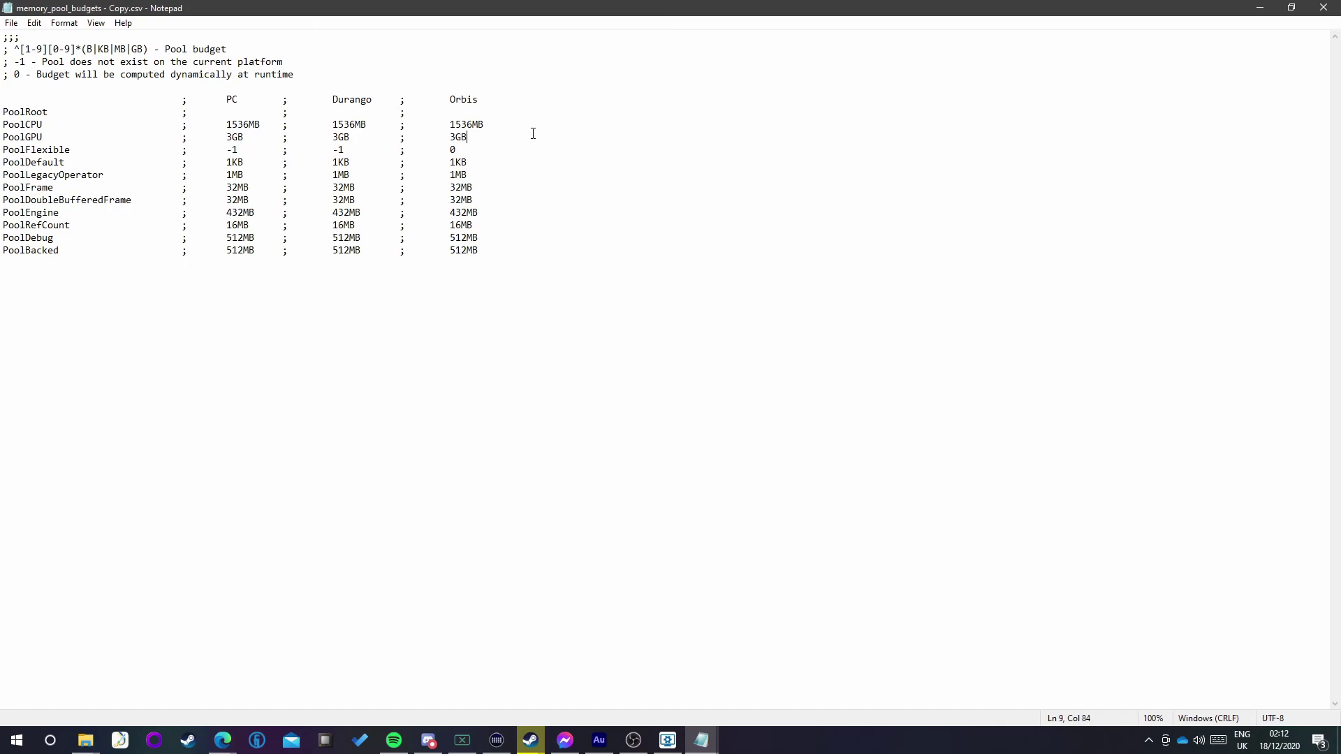
Step: Check the backup copy's PoolCPU 1536MB and PoolGPU 3GB lines, then close it
left_click_drag(533, 133, 3, 124)
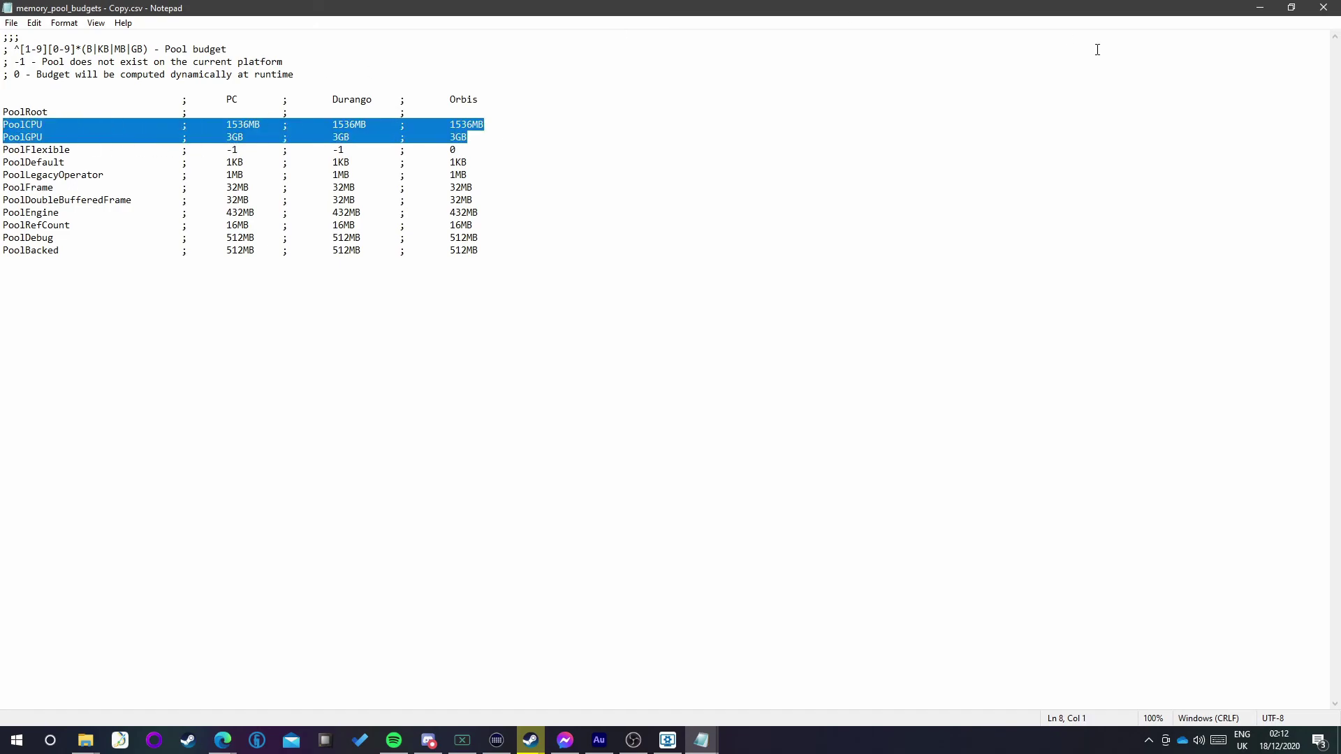
left_click(1323, 8)
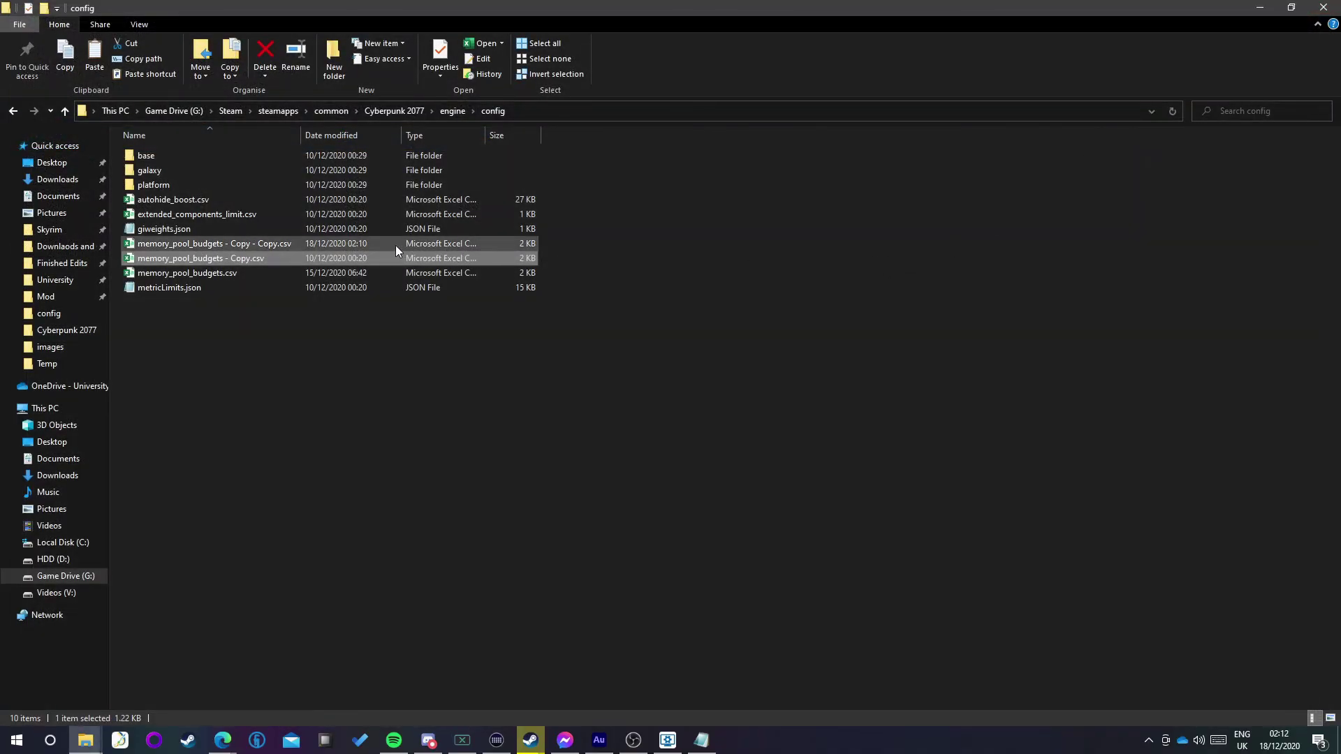